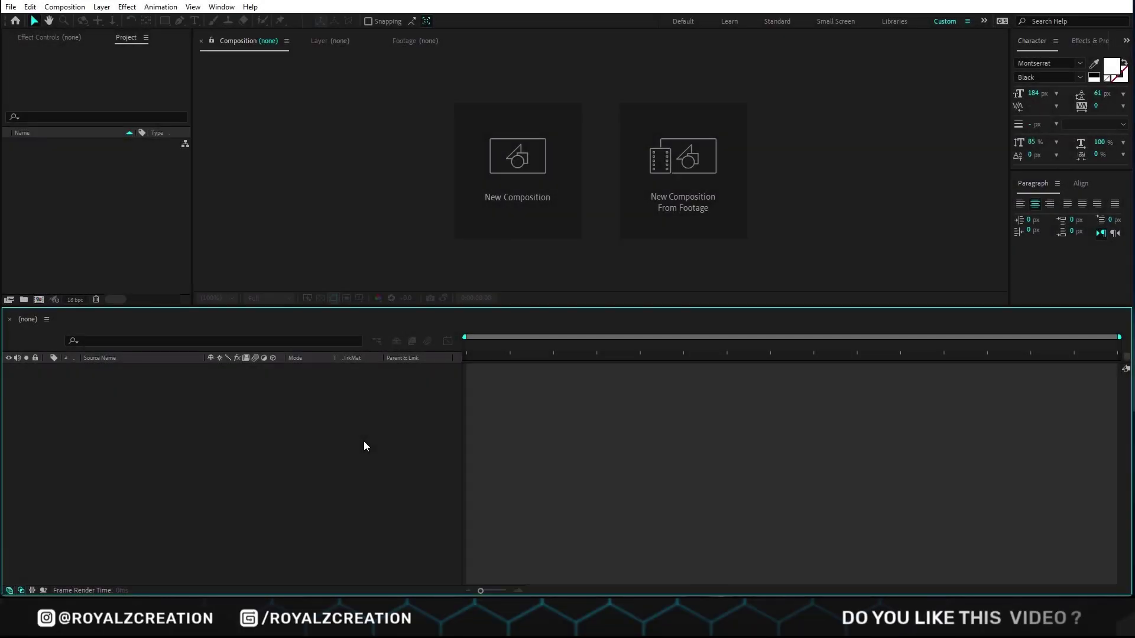
Create a 1920×200 comp named Text and type 'Infinite - Infinite' in it
left_click(530, 176)
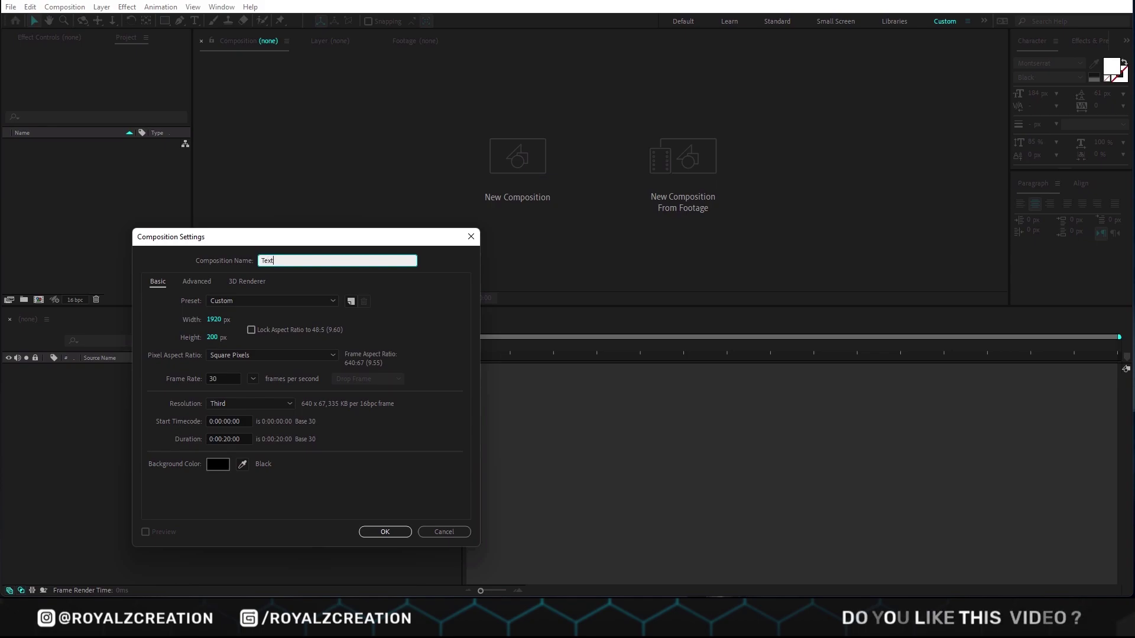
left_click(385, 532)
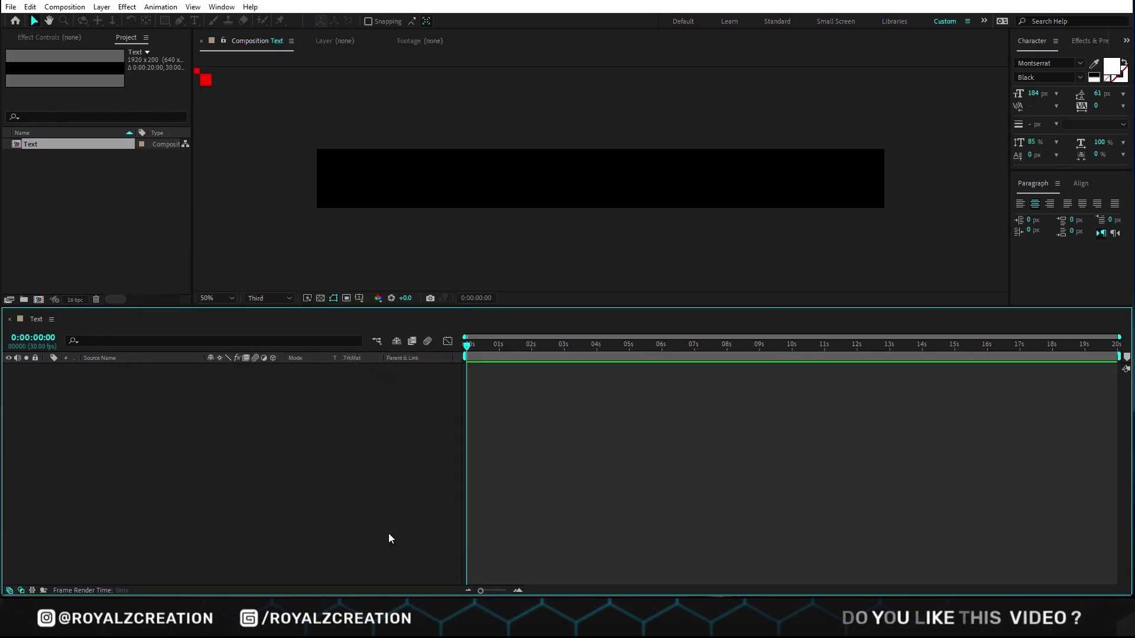
left_click(194, 23)
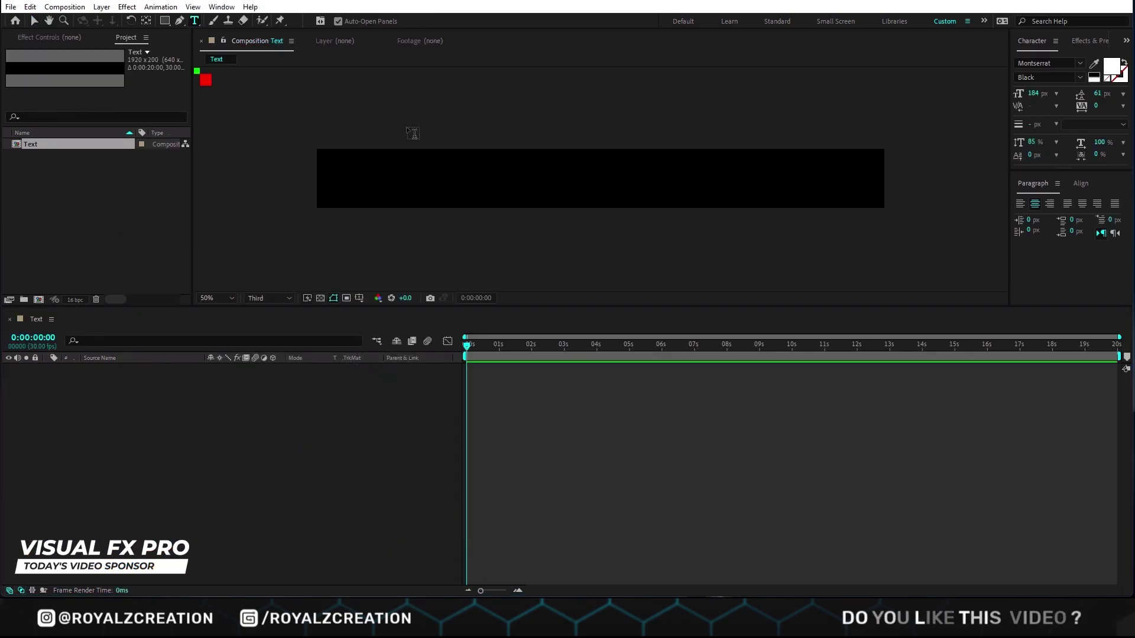
left_click(443, 185)
type("Infinite - Infinite")
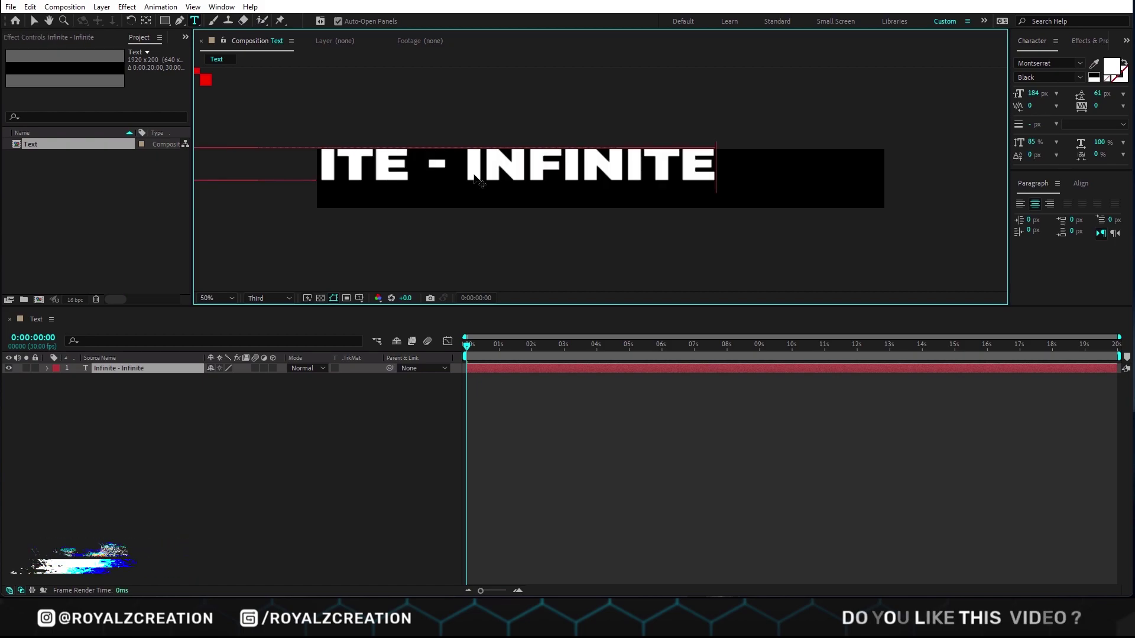
Centre the text horizontally and vertically in the comp with Align
key("ctrl+a")
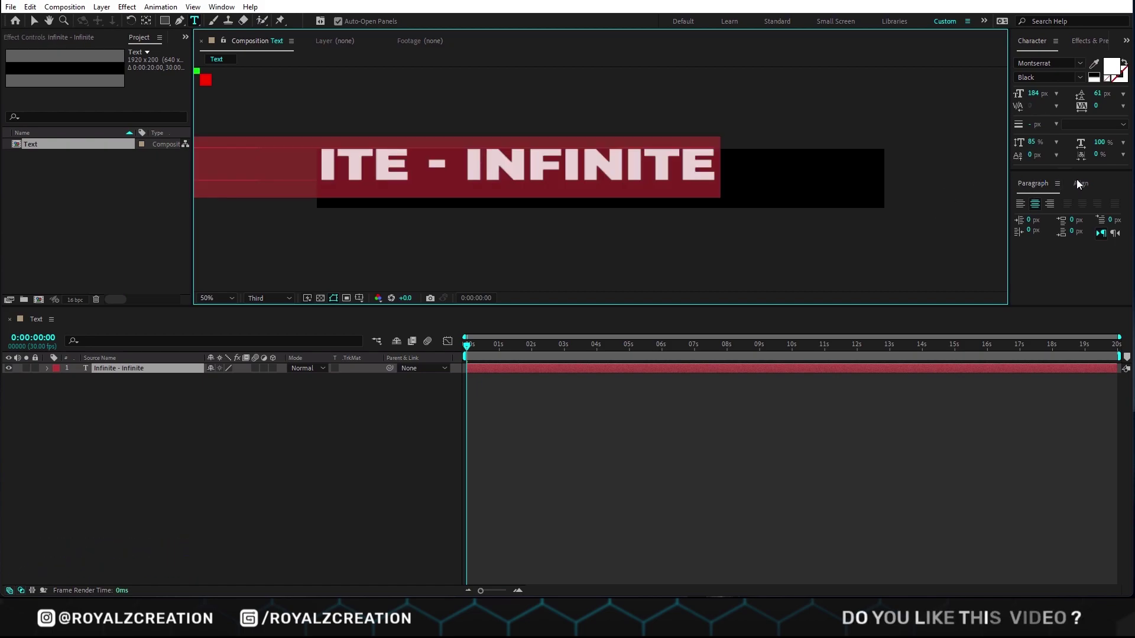
left_click(1080, 183)
left_click(1042, 217)
left_click(1102, 216)
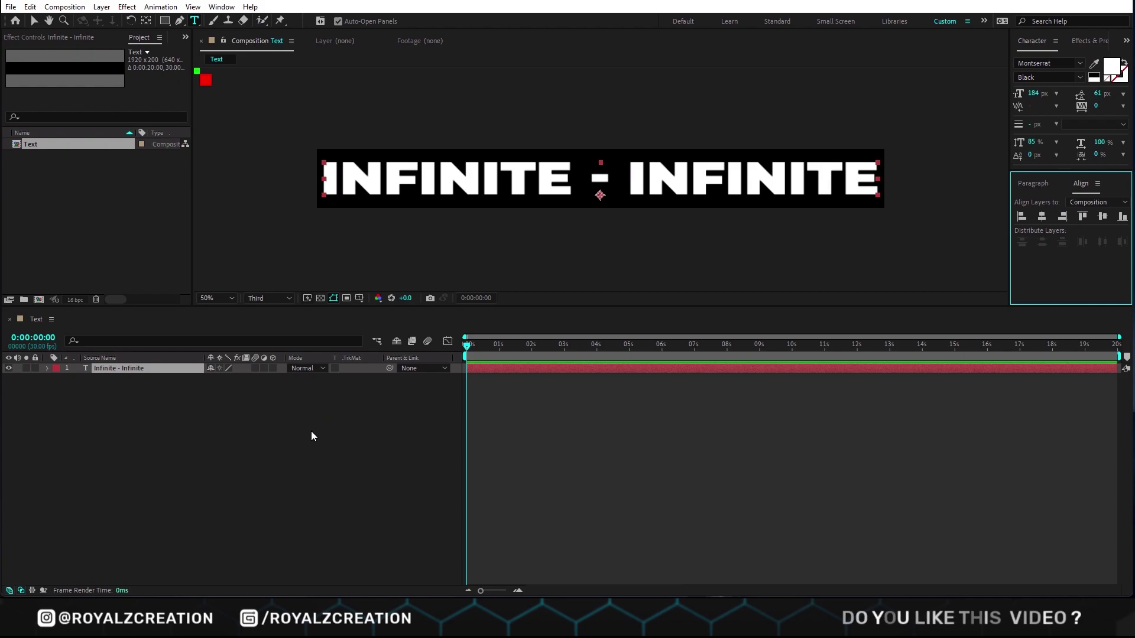
Add a black solid named 'BG' and place it below the text layer
key("ctrl+y")
type("BG")
key("Return")
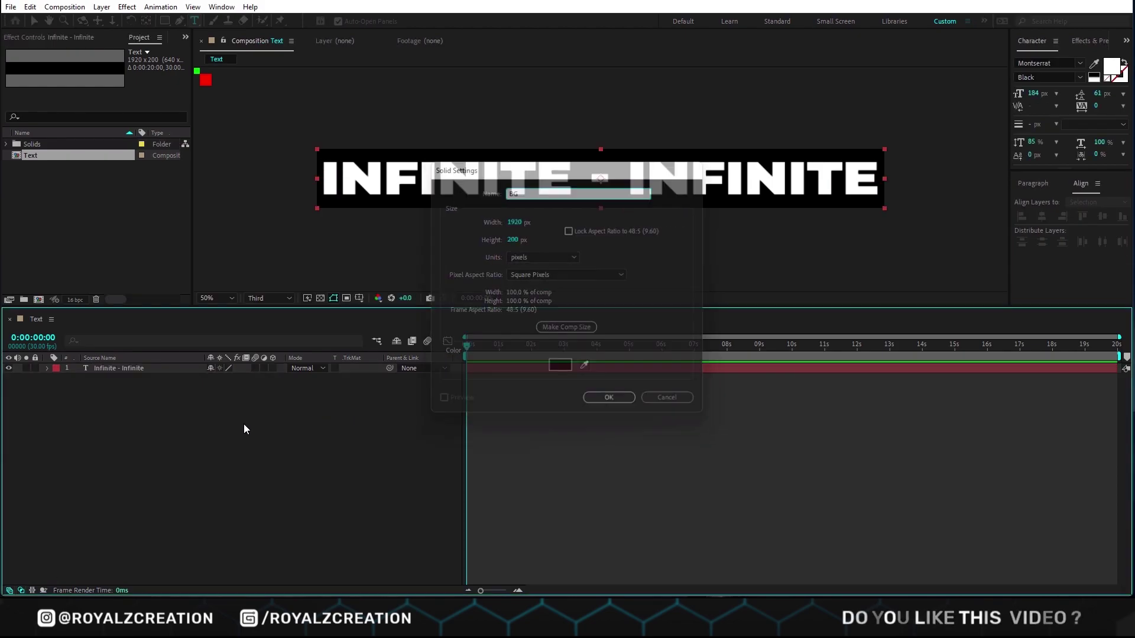
left_click_drag(172, 371, 161, 409)
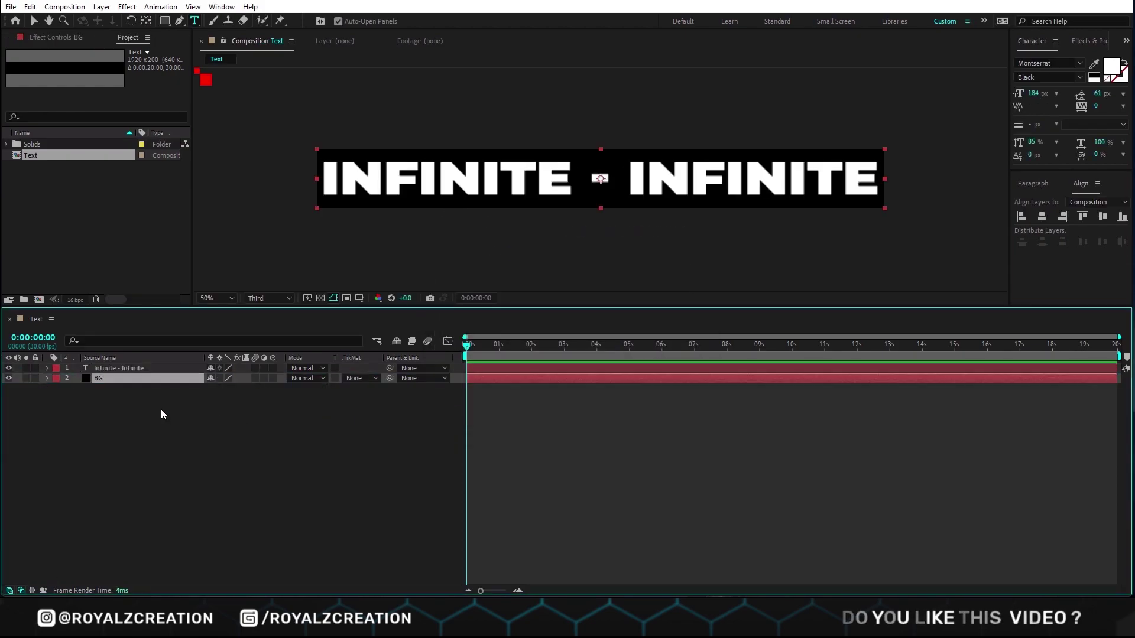
left_click(160, 407)
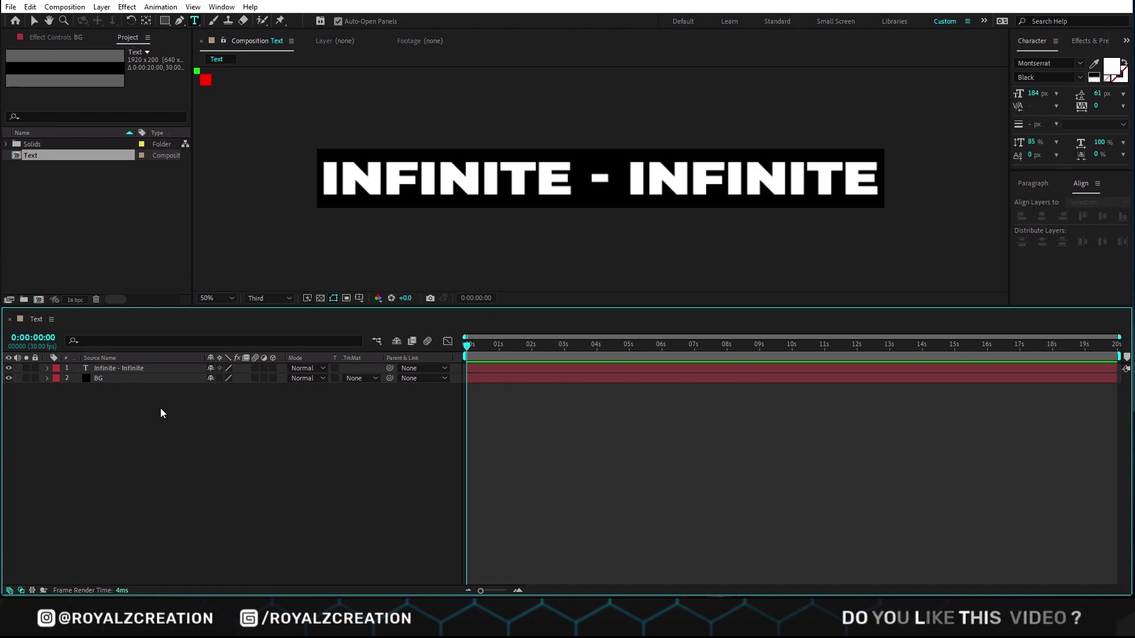
Create a 1920×1080, 30 fps HDTV 1080 comp named Main and add the Text comp
left_click(51, 256)
left_click(39, 300)
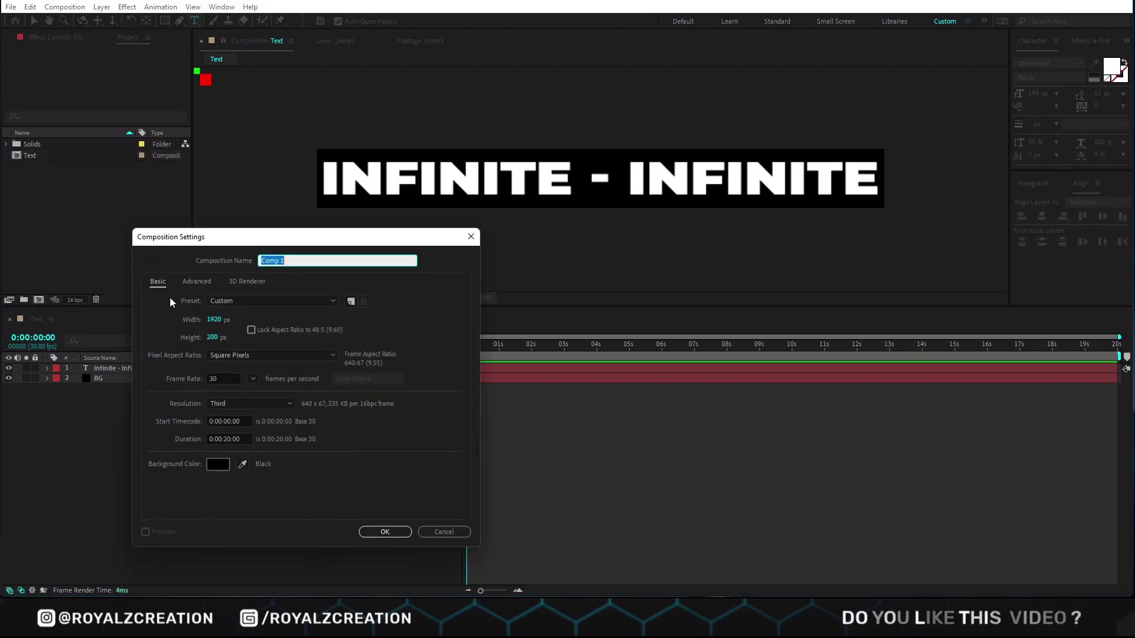
left_click(226, 303)
left_click(261, 522)
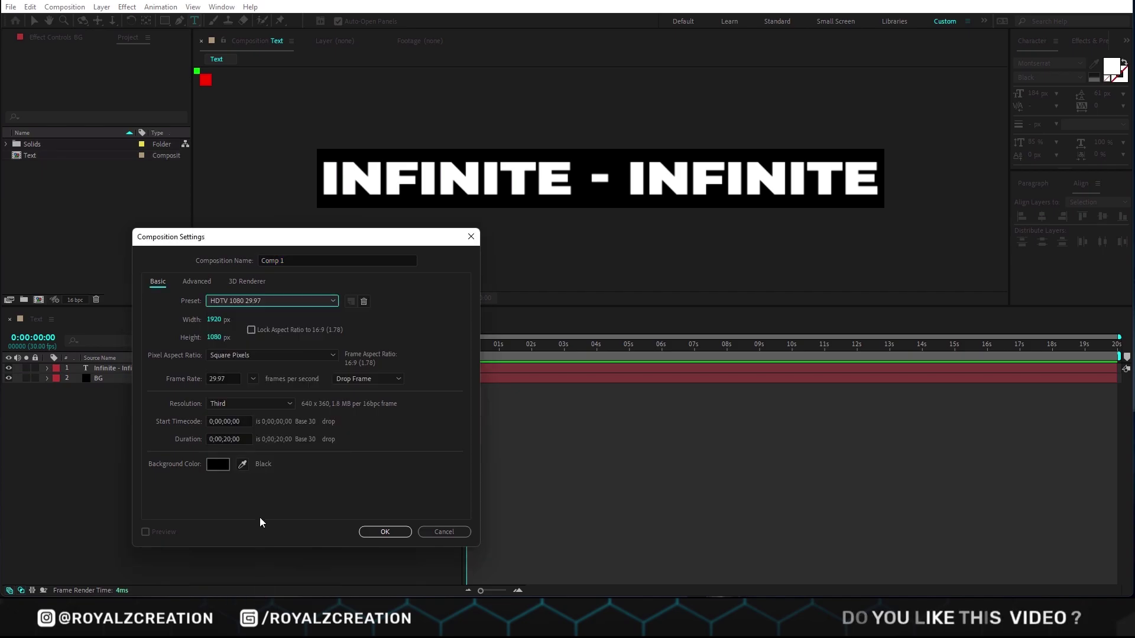
left_click(223, 380)
type("30")
left_click(319, 261)
type("Main")
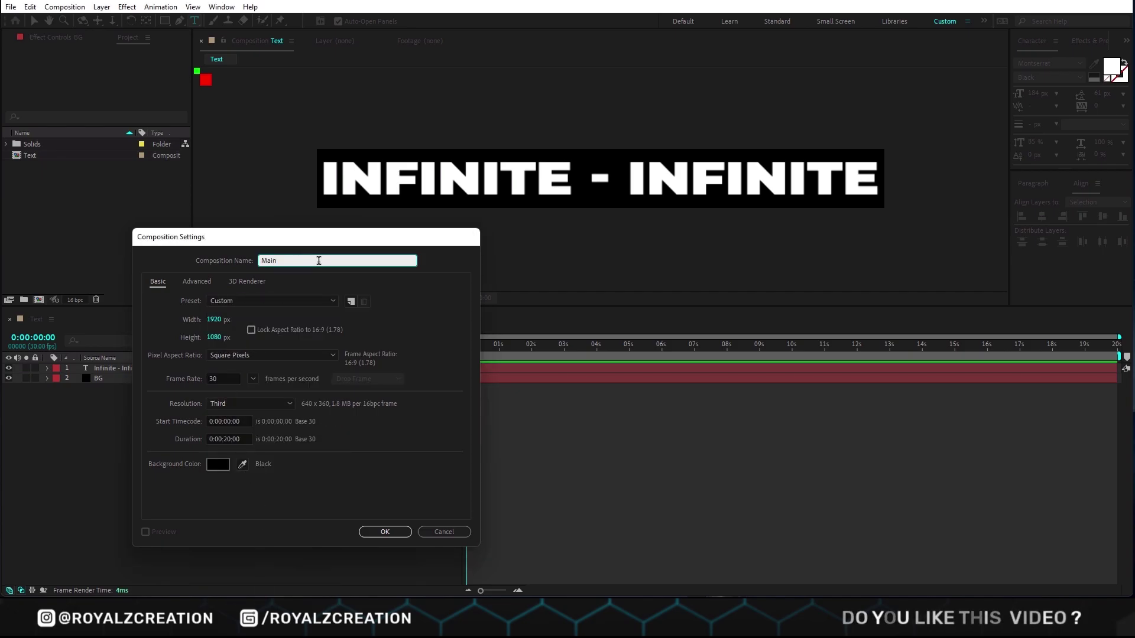
key("Return")
left_click_drag(36, 167, 140, 463)
right_click(524, 372)
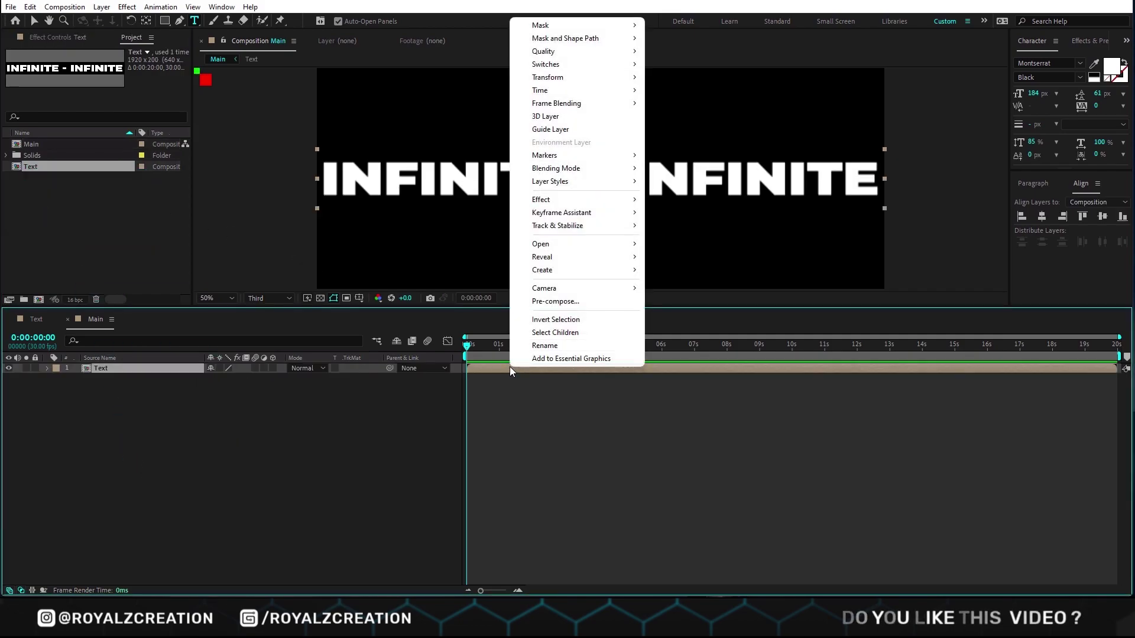
Flip the Text layer vertically and apply the CC Cylinder effect
mouse_move(551, 78)
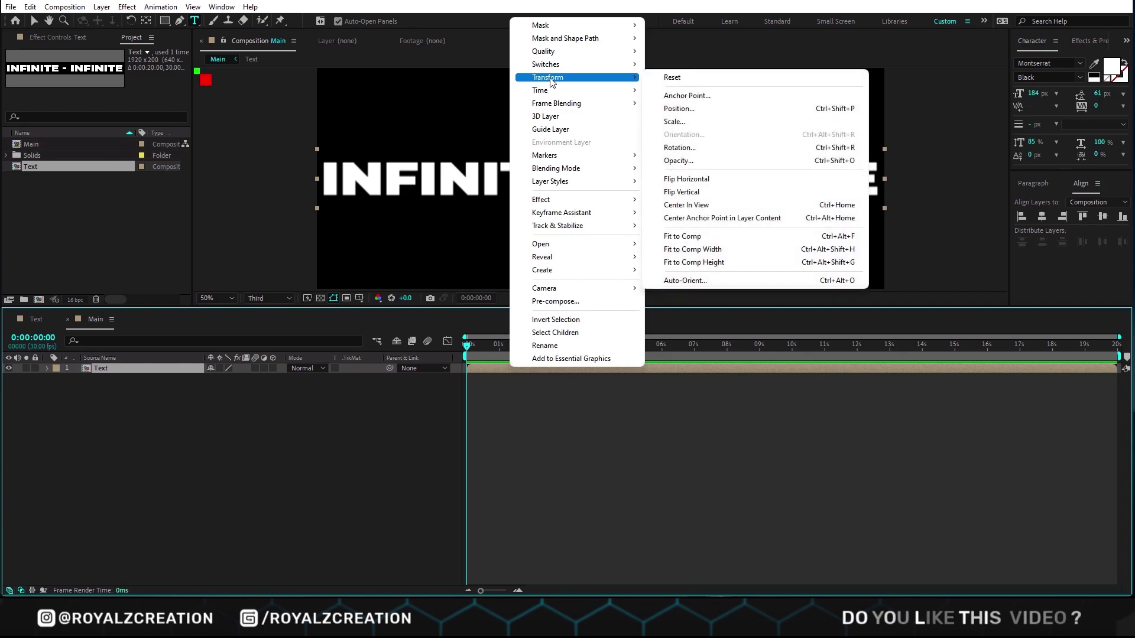
left_click(721, 198)
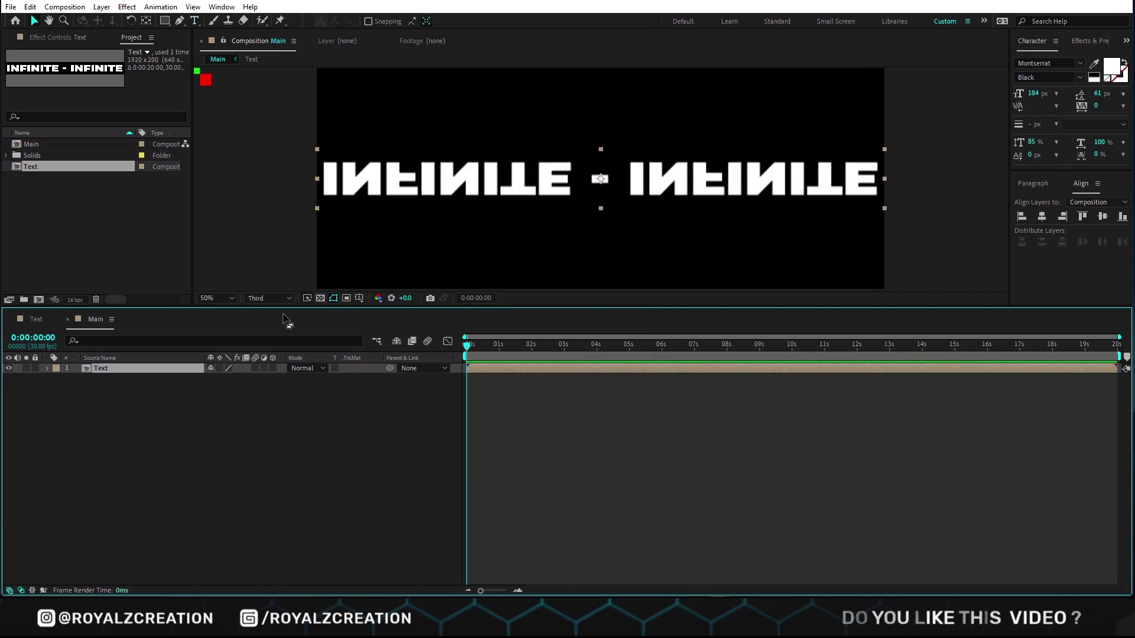
key("ctrl+space")
type("cc c")
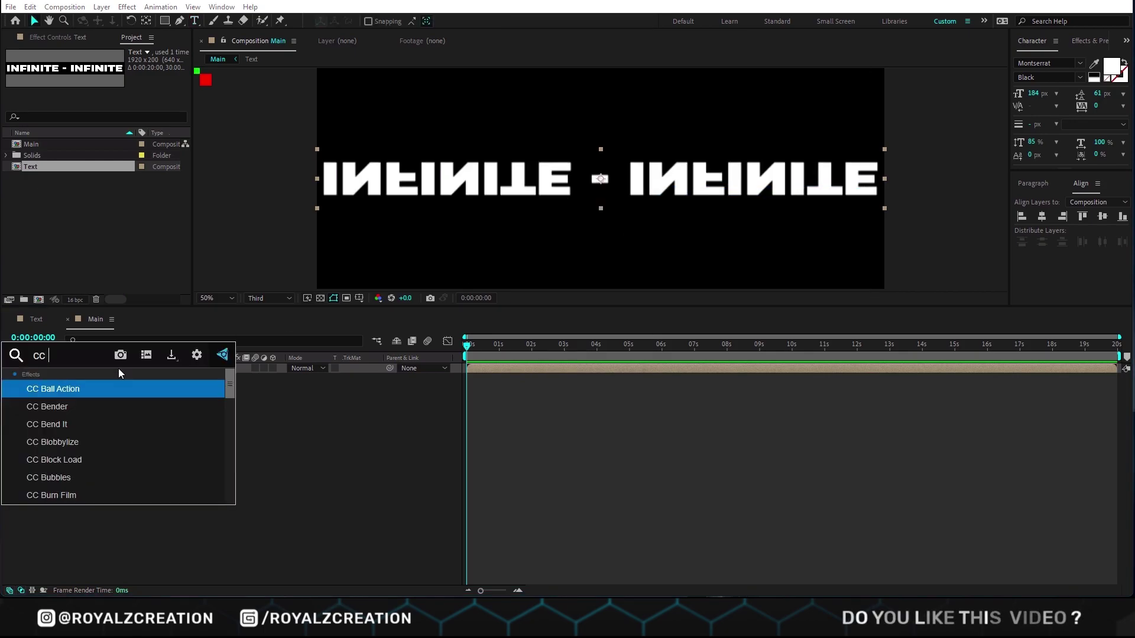
left_click(106, 460)
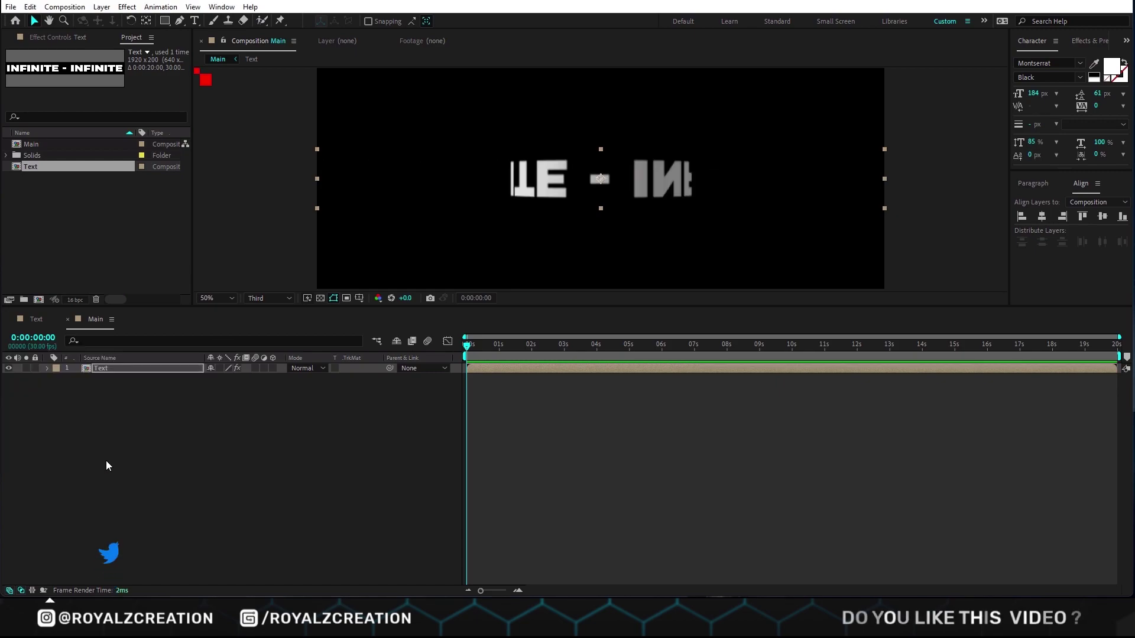
Show the transparency grid, set cylinder Rotation X to -340° and collapse transformations
left_click(59, 38)
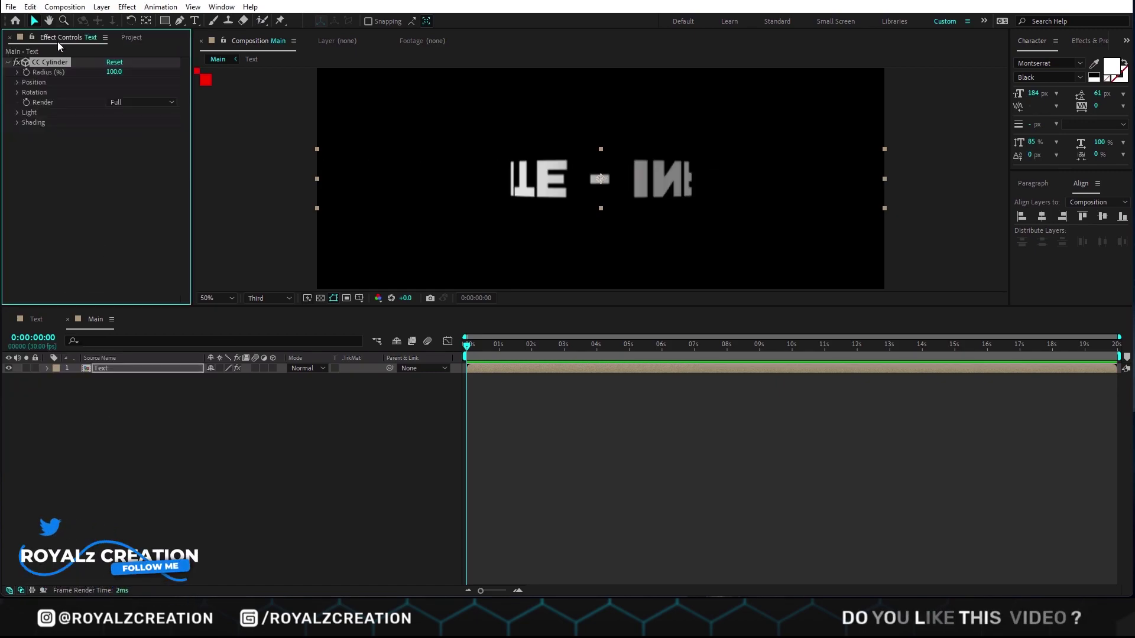
left_click(321, 299)
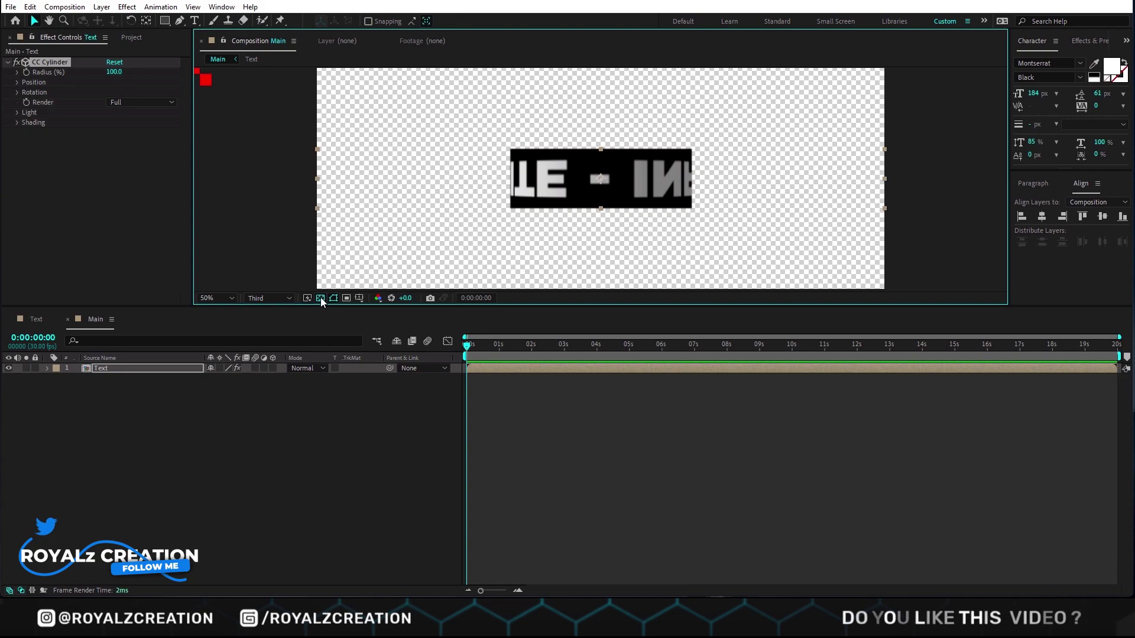
left_click(18, 84)
left_click(18, 123)
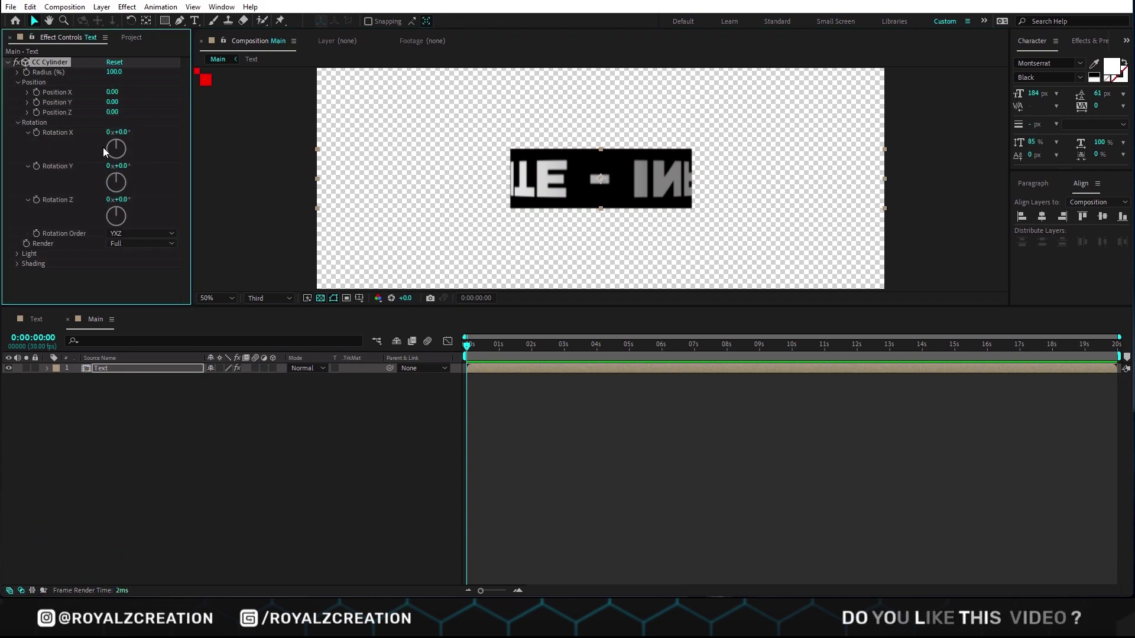
left_click(123, 133)
type("-360")
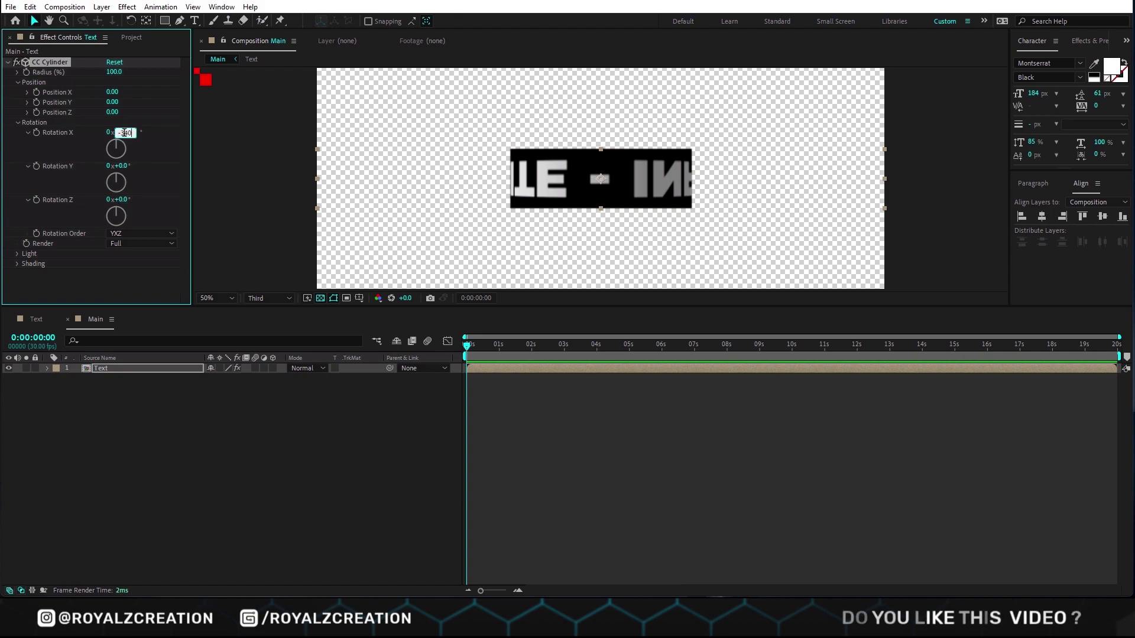
key("Return")
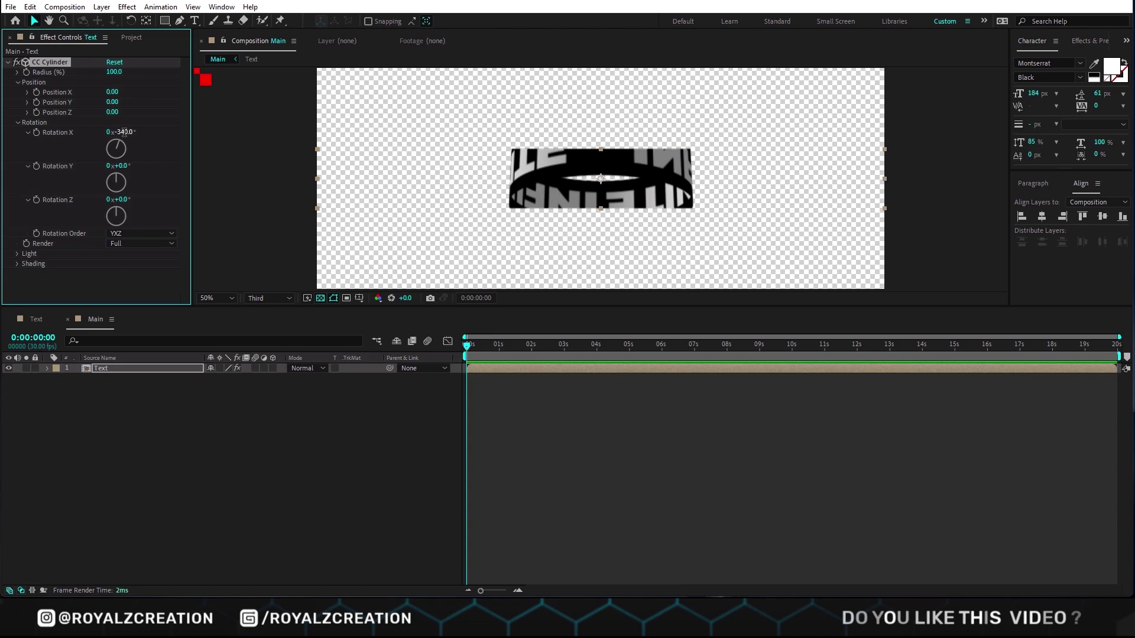
left_click(220, 367)
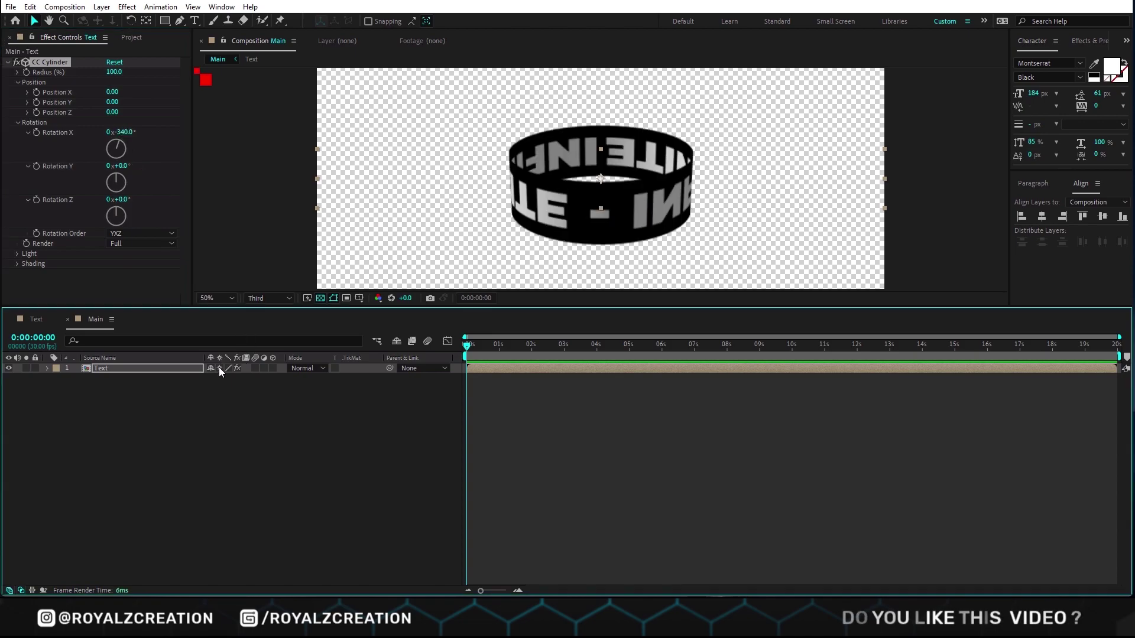
Add a new camera, Camera 1, to the Main comp
right_click(192, 423)
mouse_move(225, 431)
left_click(405, 491)
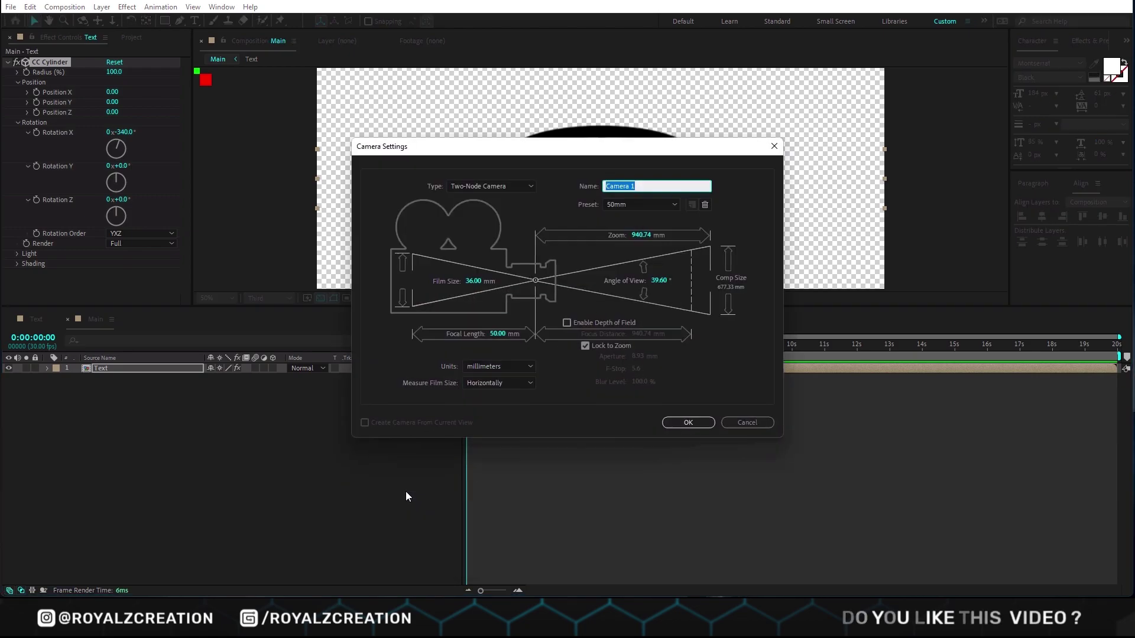
left_click(674, 422)
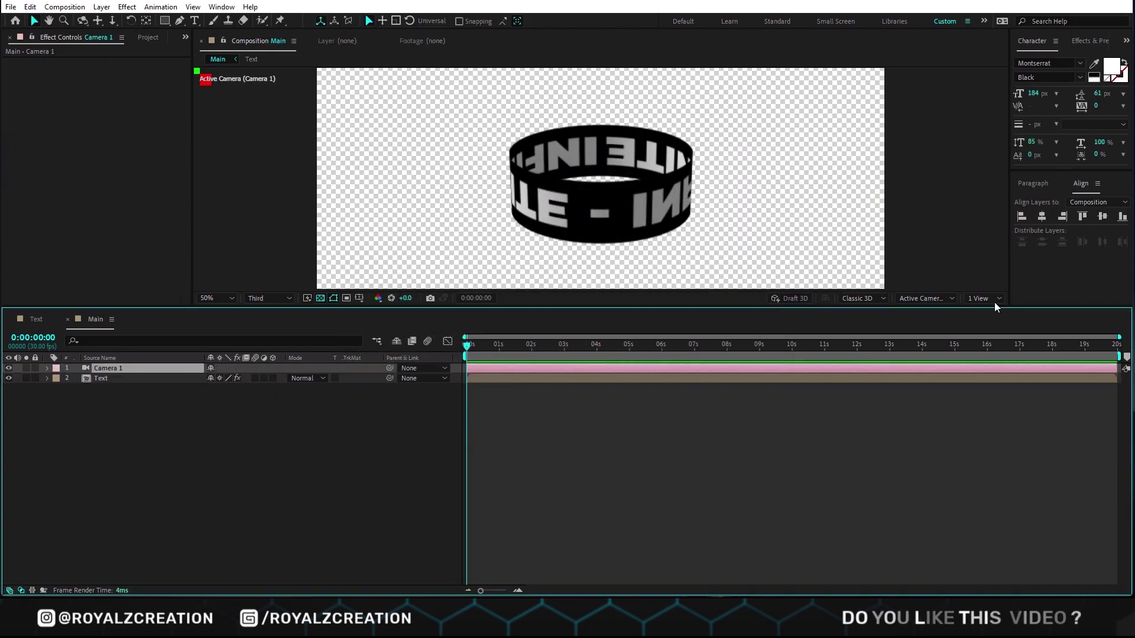
Split the viewer into a two-view layout with transparency shown in the Right view
left_click(988, 300)
left_click(989, 319)
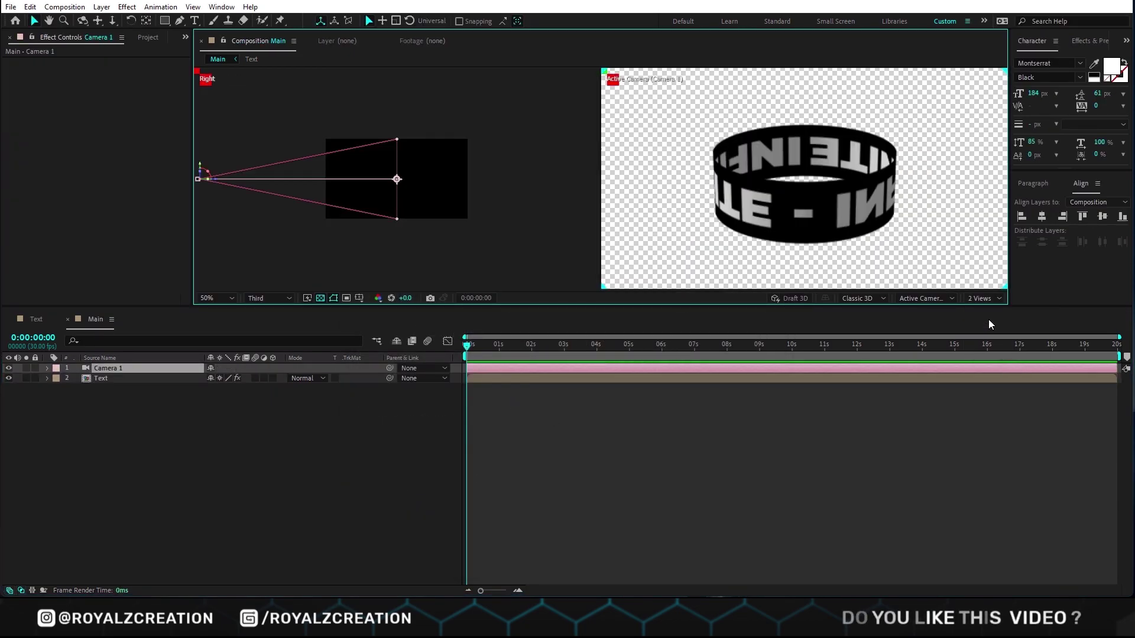
left_click(373, 281)
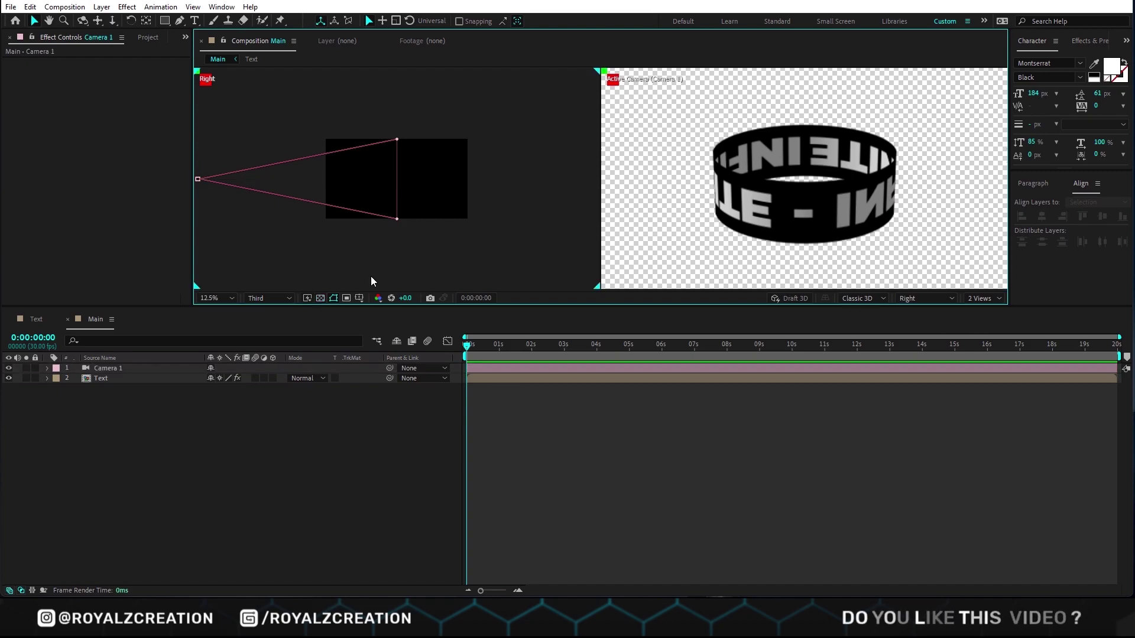
left_click(320, 298)
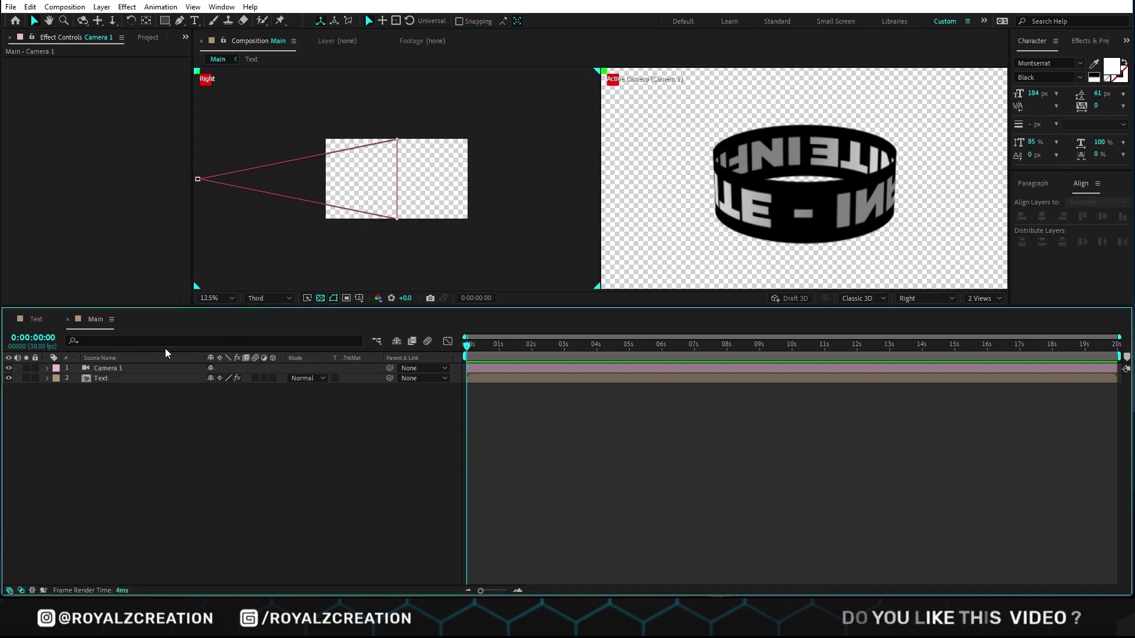
Add a 3D null layer, Null 1, below the Text layer
left_click(135, 378)
right_click(136, 414)
mouse_move(156, 424)
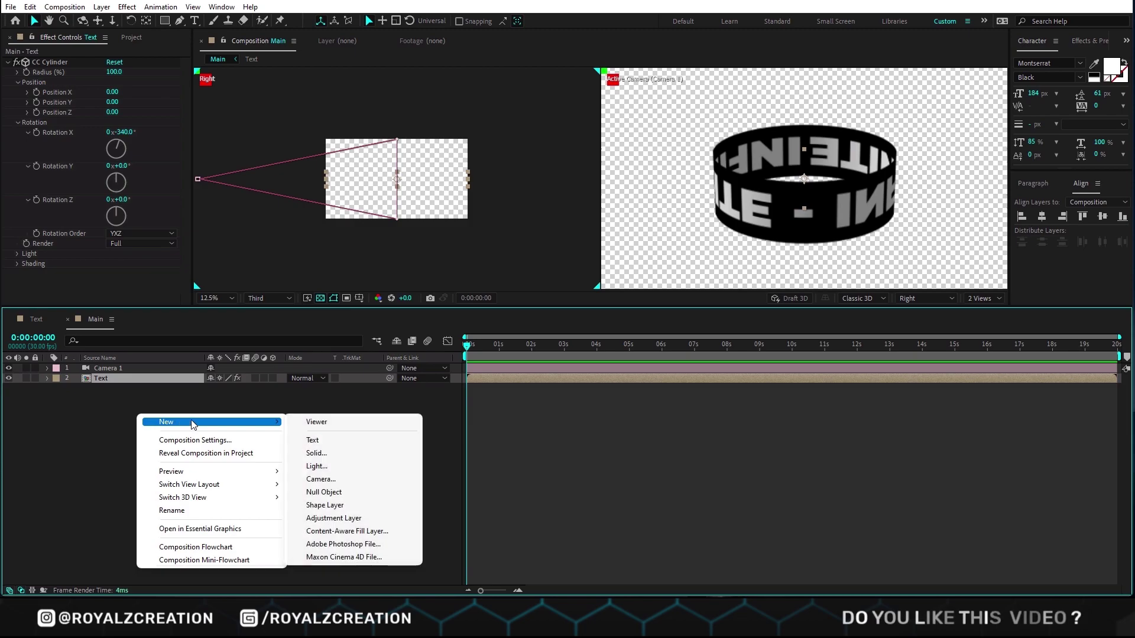
left_click(334, 482)
key("Return")
left_click_drag(143, 391, 144, 390)
left_click(273, 388)
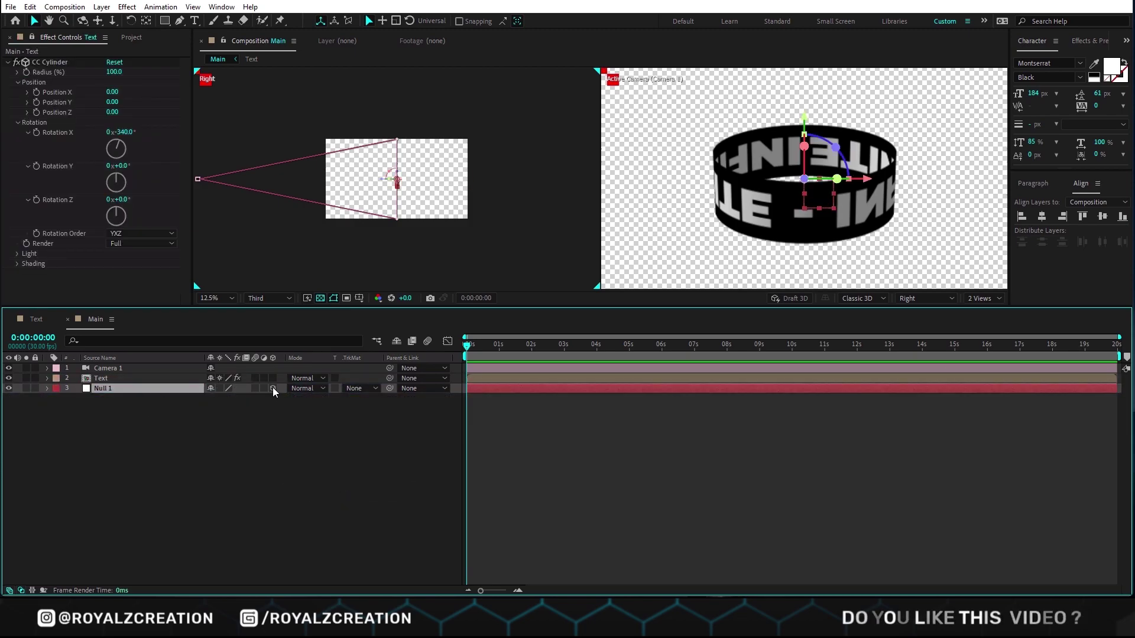
Pick-whip the cylinder's Position X expression to Null 1's position
key("p")
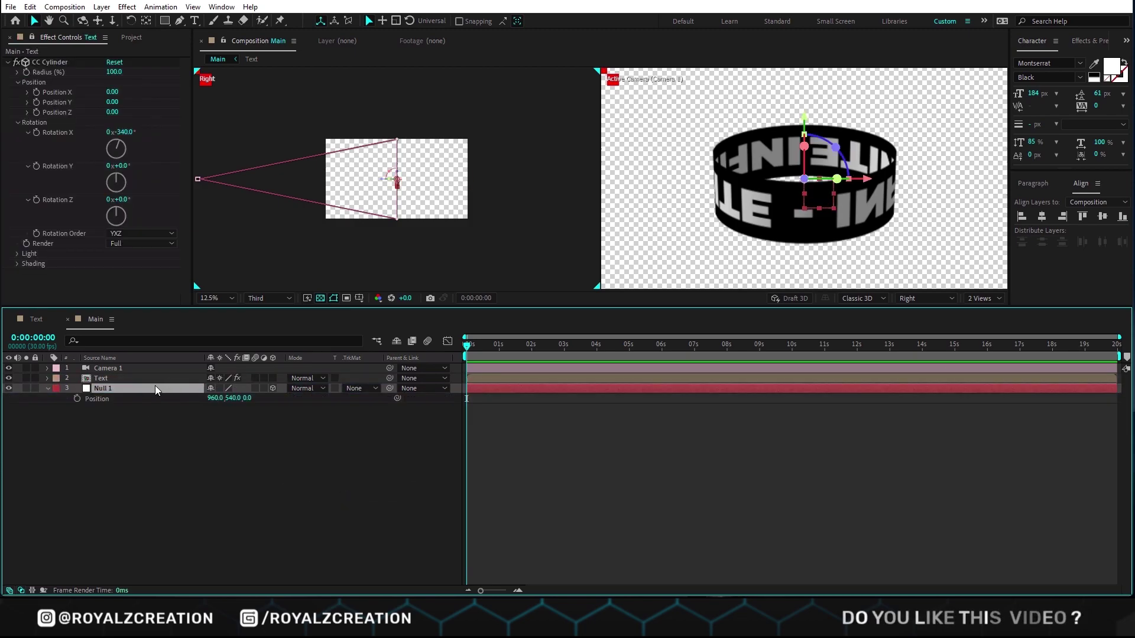
left_click(36, 92, "alt")
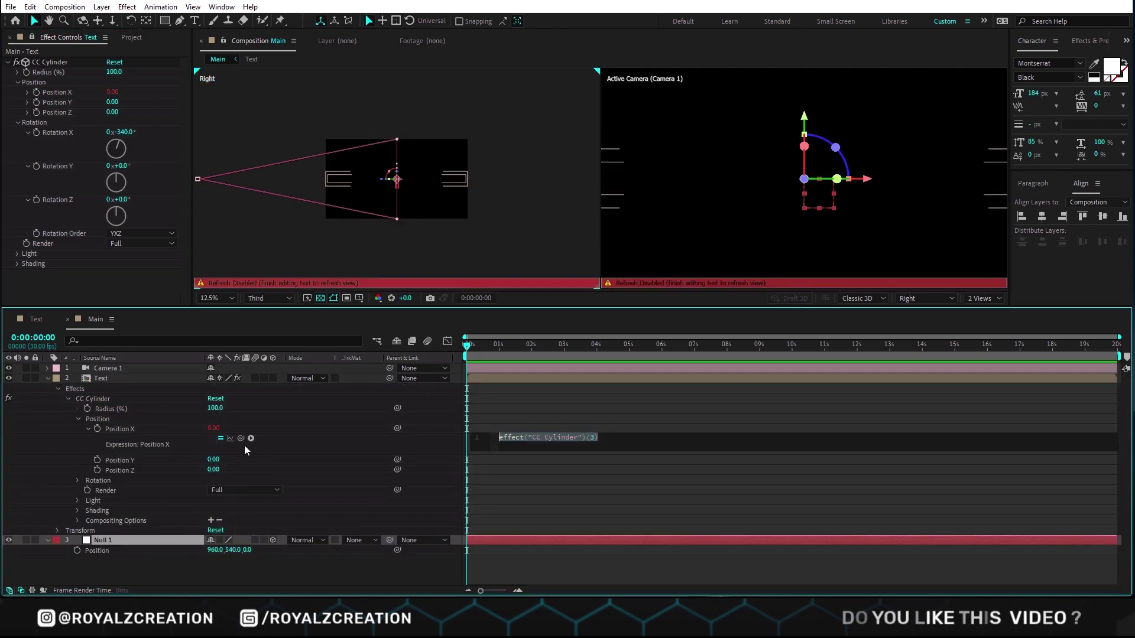
left_click_drag(240, 438, 127, 554)
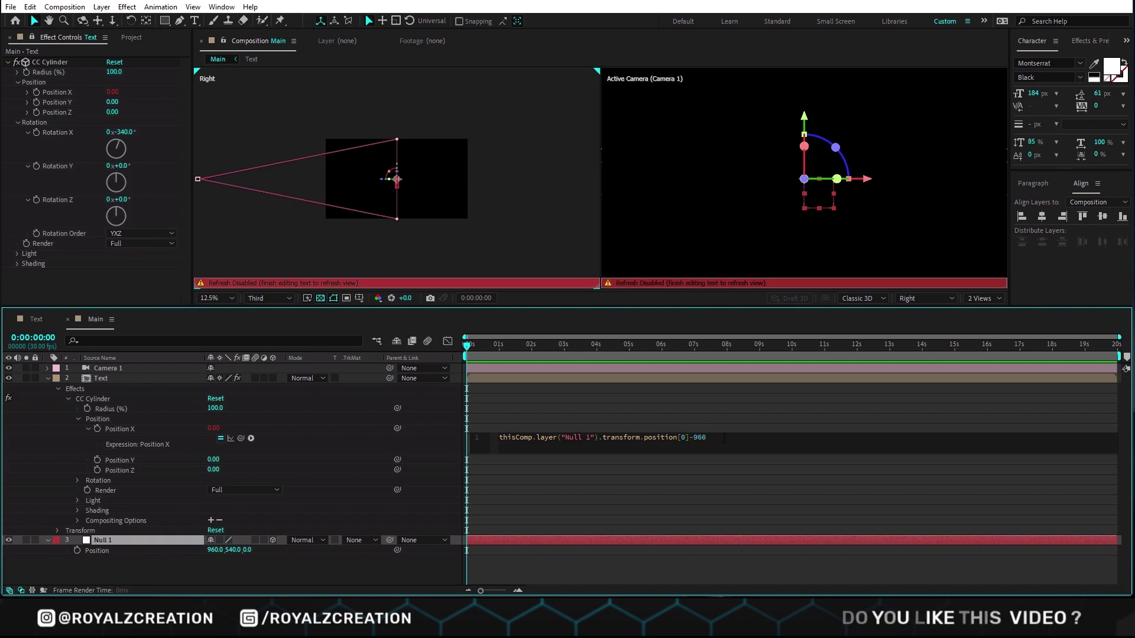
Link cylinder Position Y and Z to Null 1 using position[1]-540 and position[2]
left_click(659, 418)
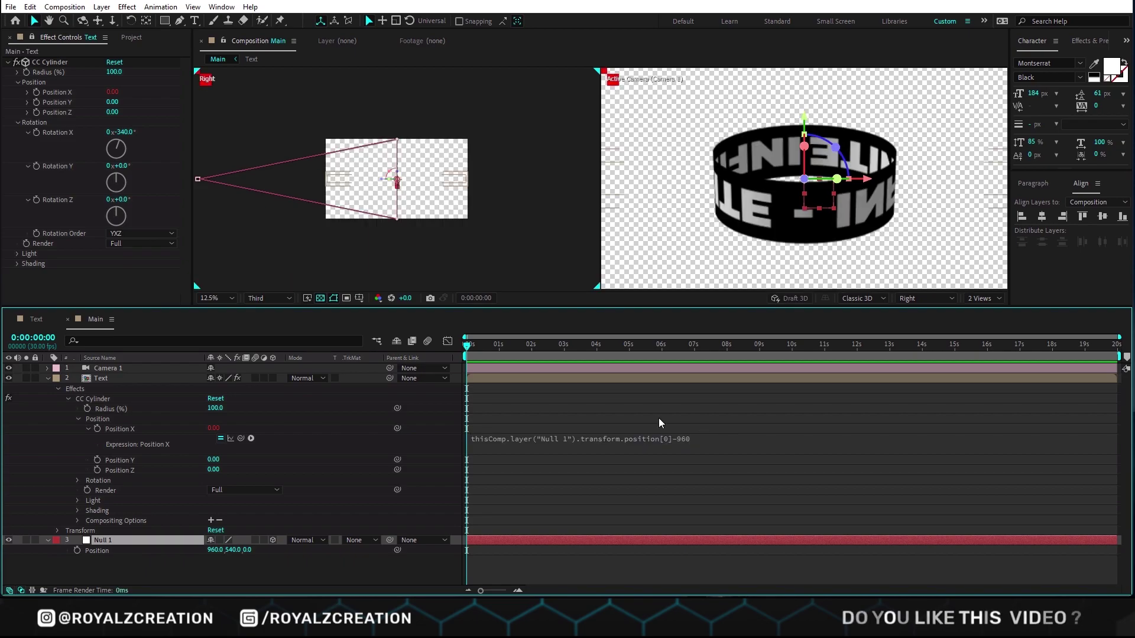
left_click(36, 101, "alt")
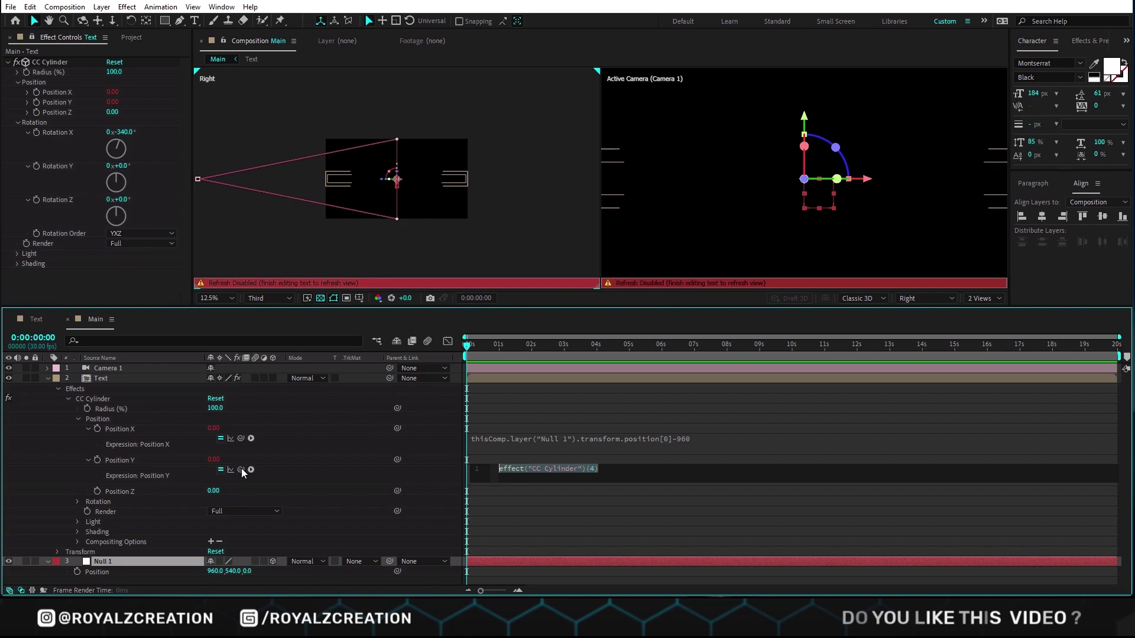
left_click_drag(241, 470, 166, 574)
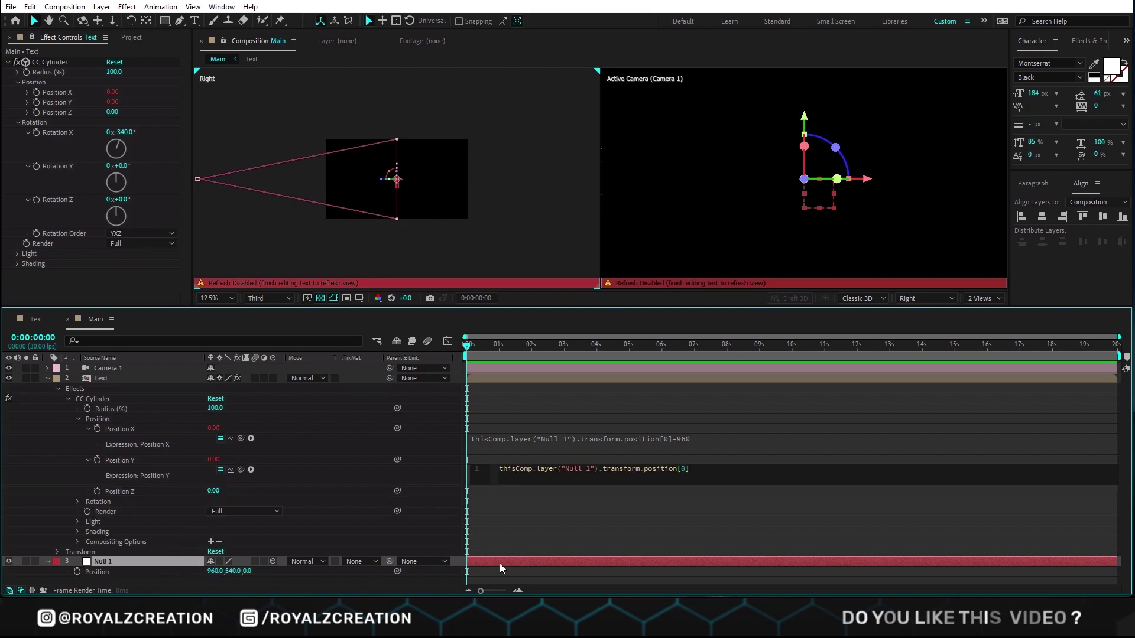
type("1")
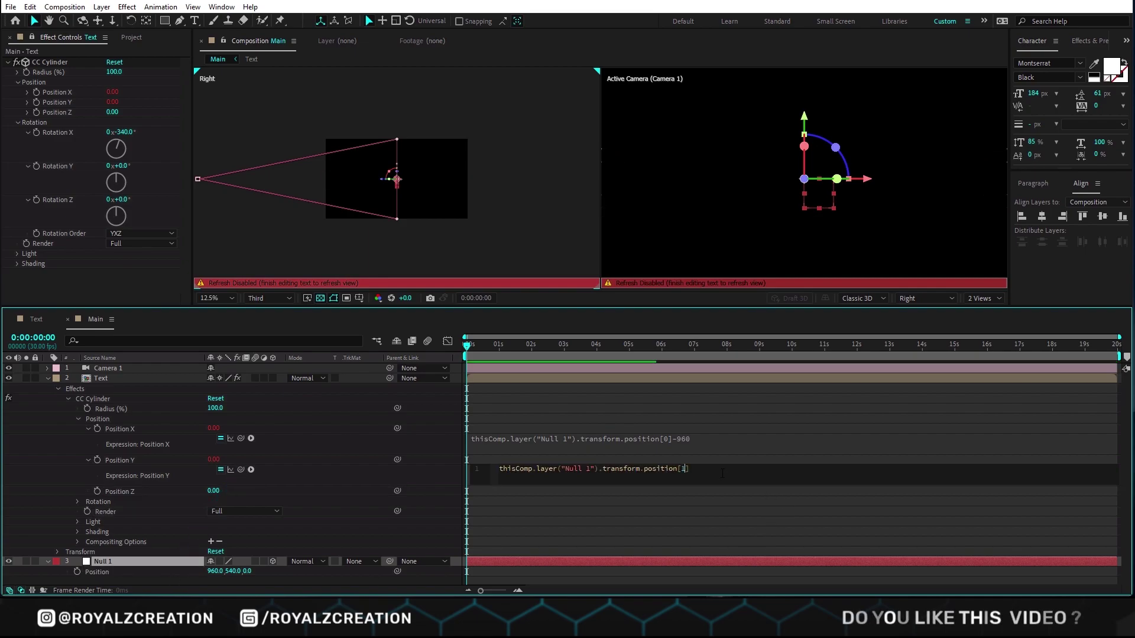
key("Right")
type("-5")
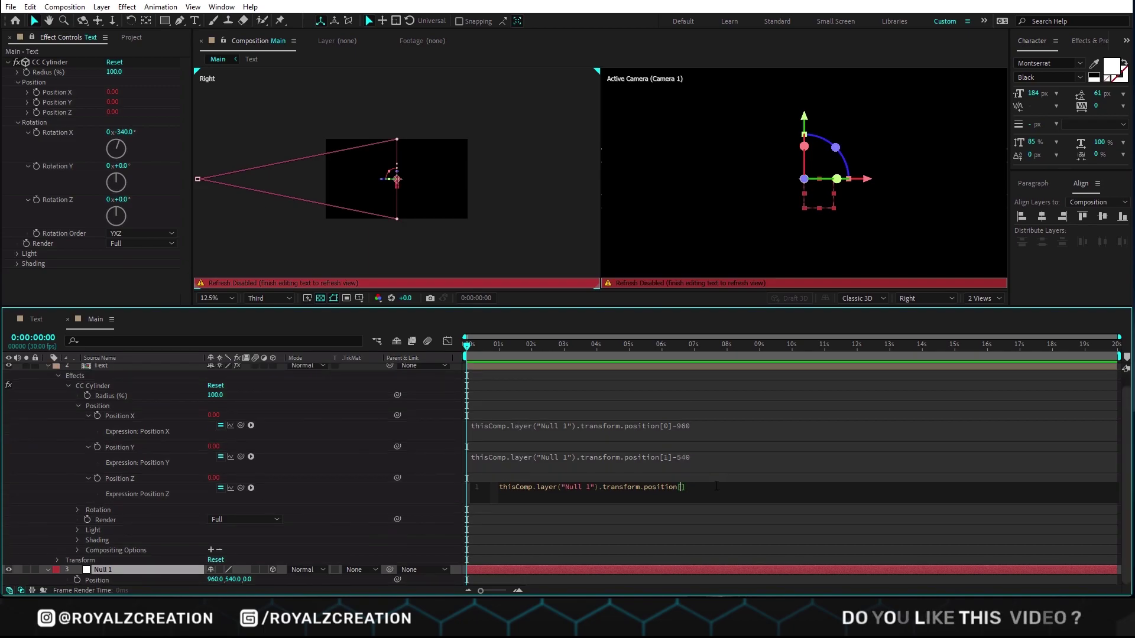
type("2")
key("KP_Enter")
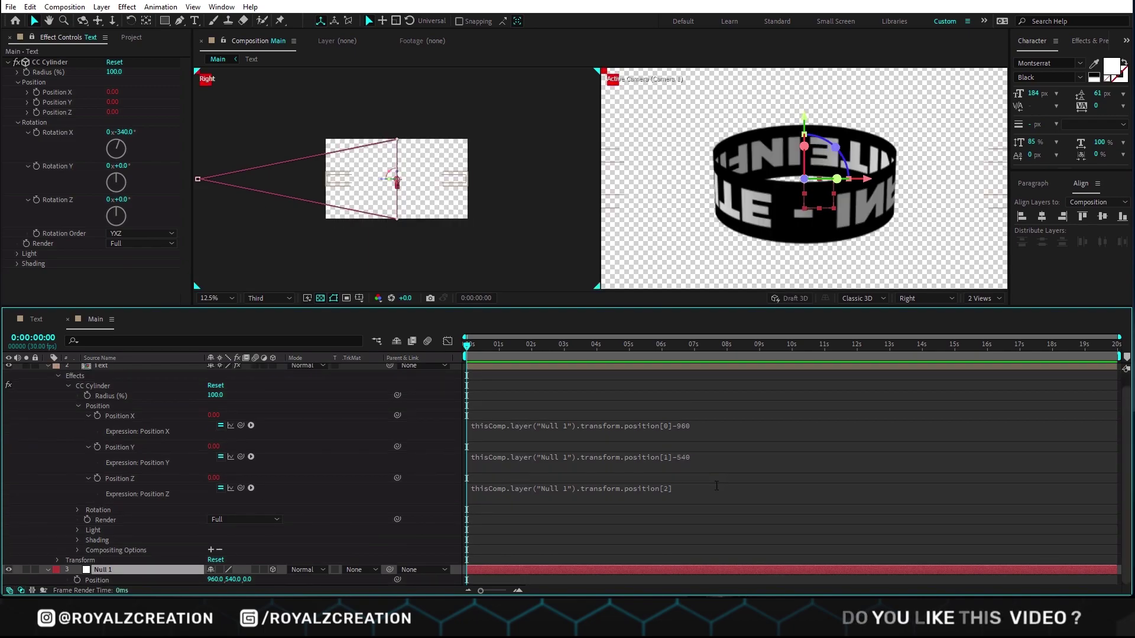
Keyframe Null 1's position at 960, 588, -2289
left_click(78, 580)
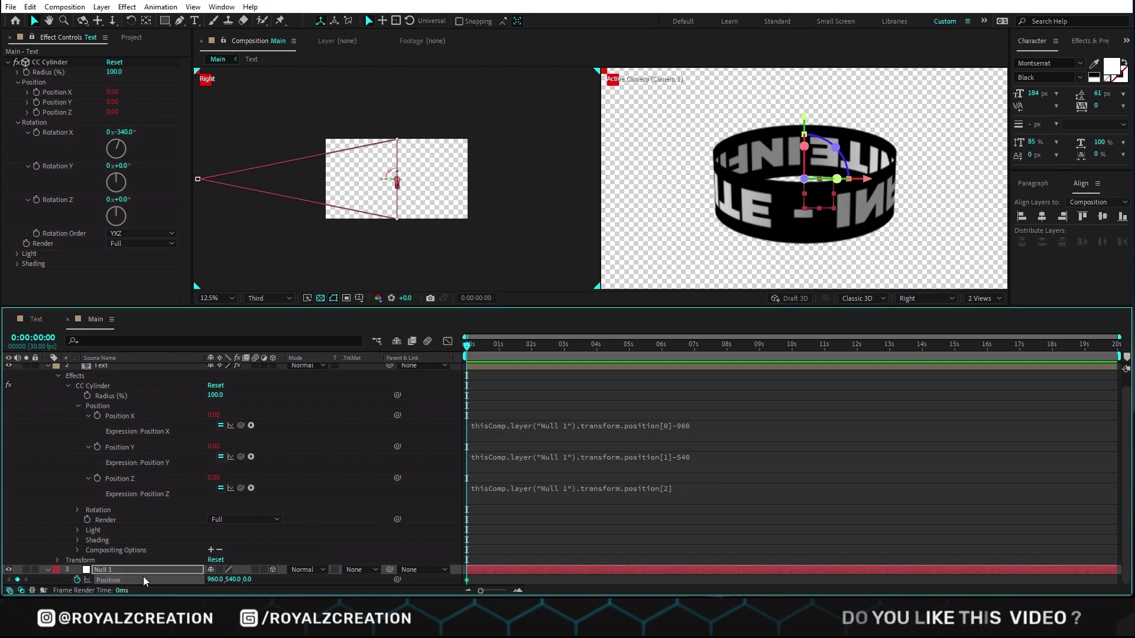
type("588")
key("Tab")
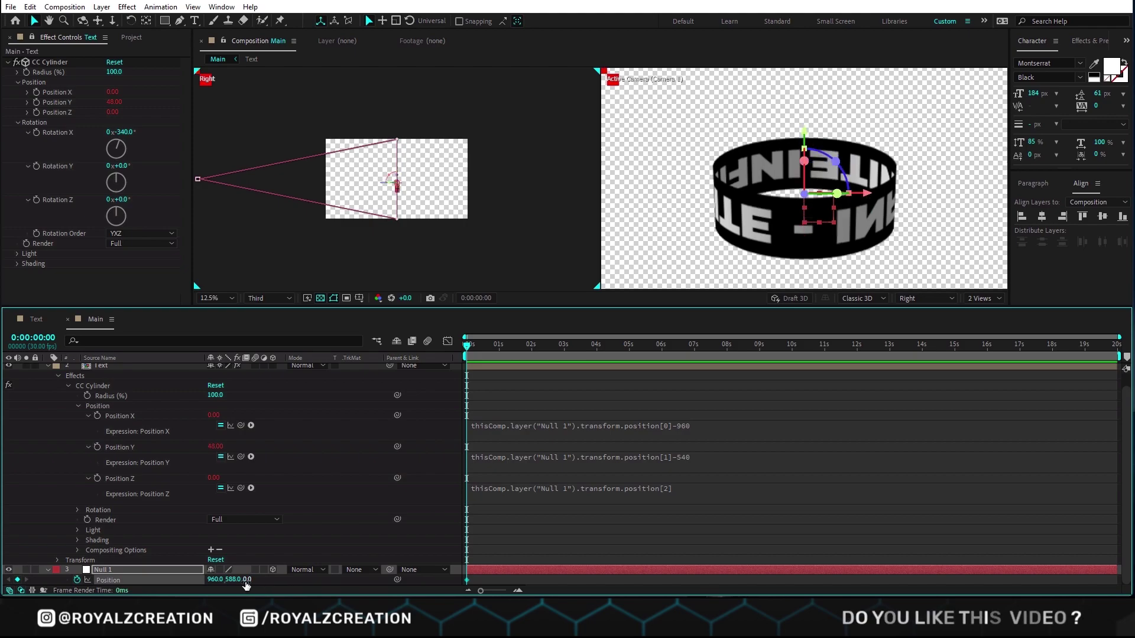
type("-2289")
key("Return")
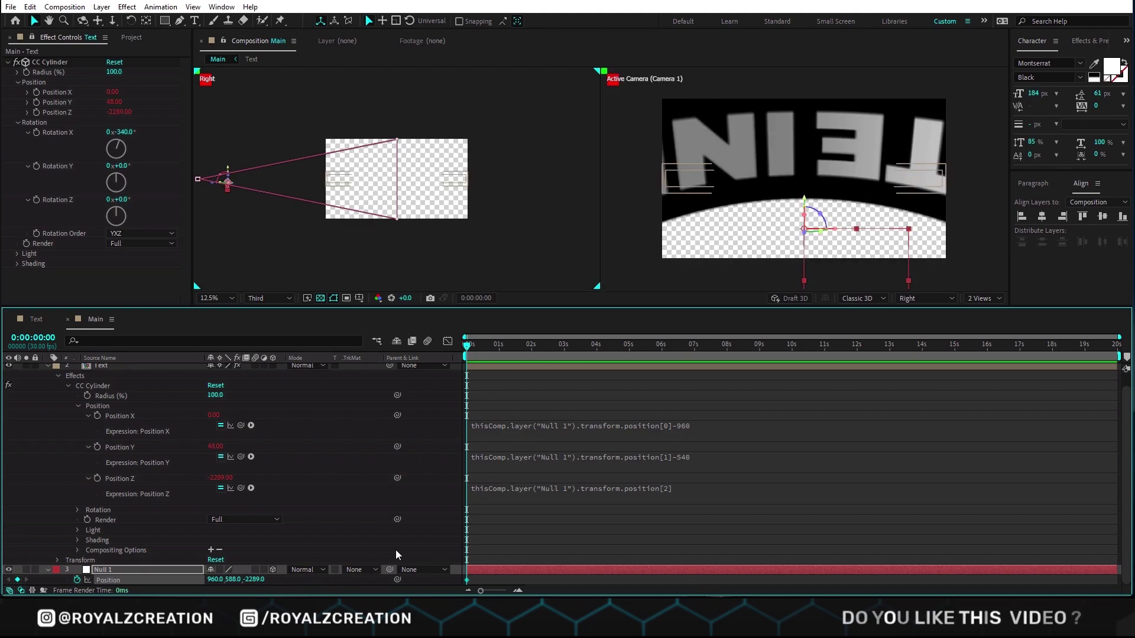
Key Null 1 at 960, 1199, 1525 at the start and preview the fly-through
left_click(562, 346)
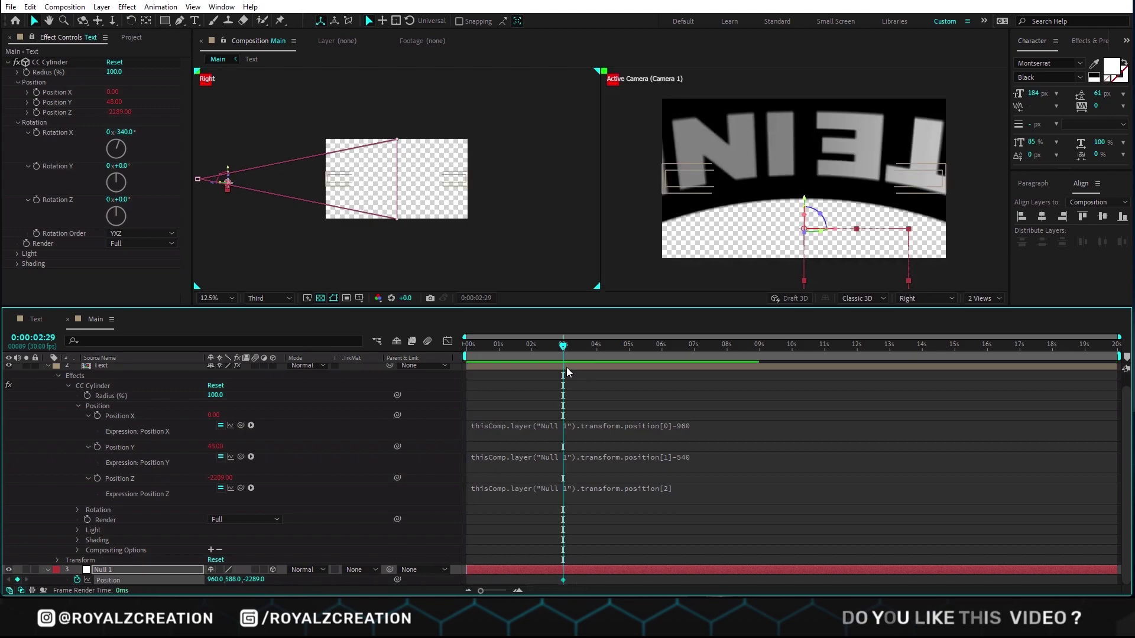
left_click_drag(505, 349, 459, 349)
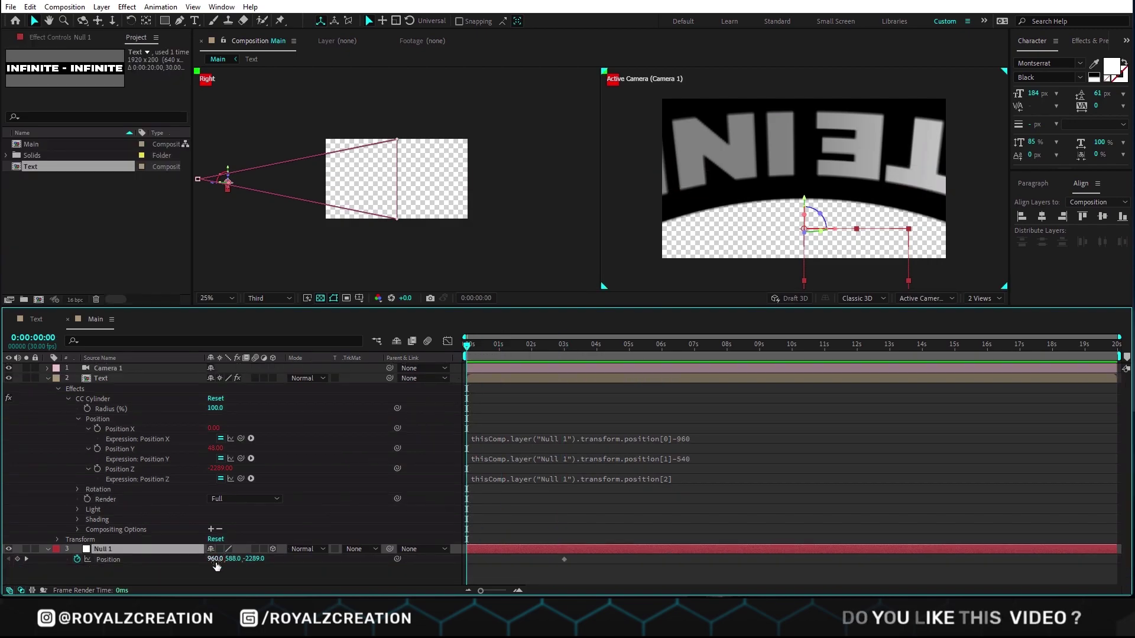
type("199")
key("Tab")
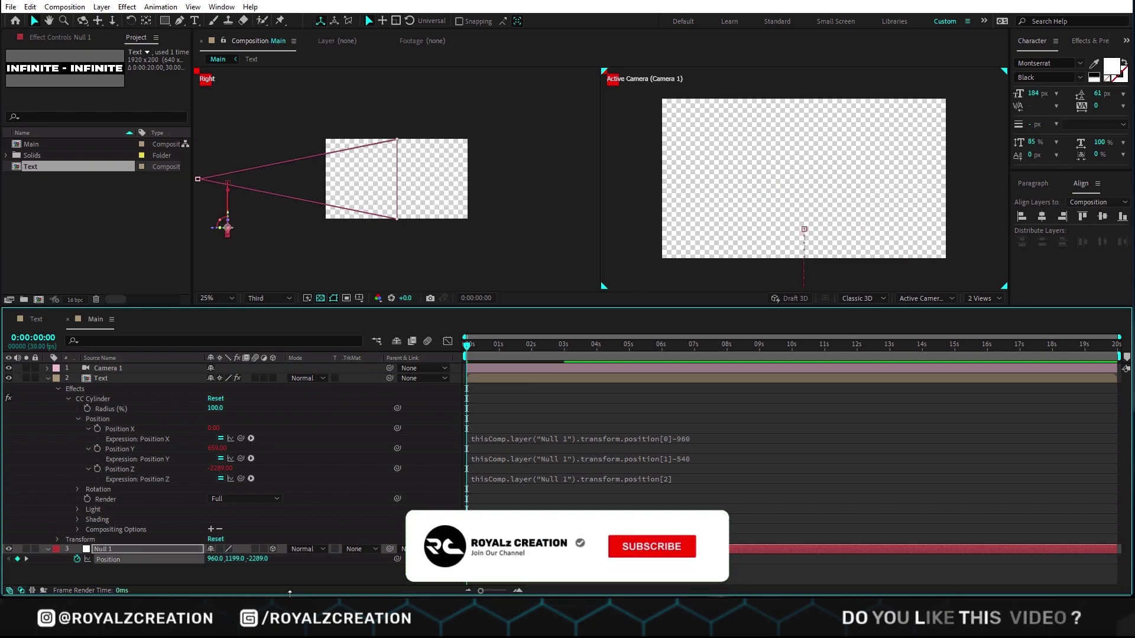
type("1525")
key("Return")
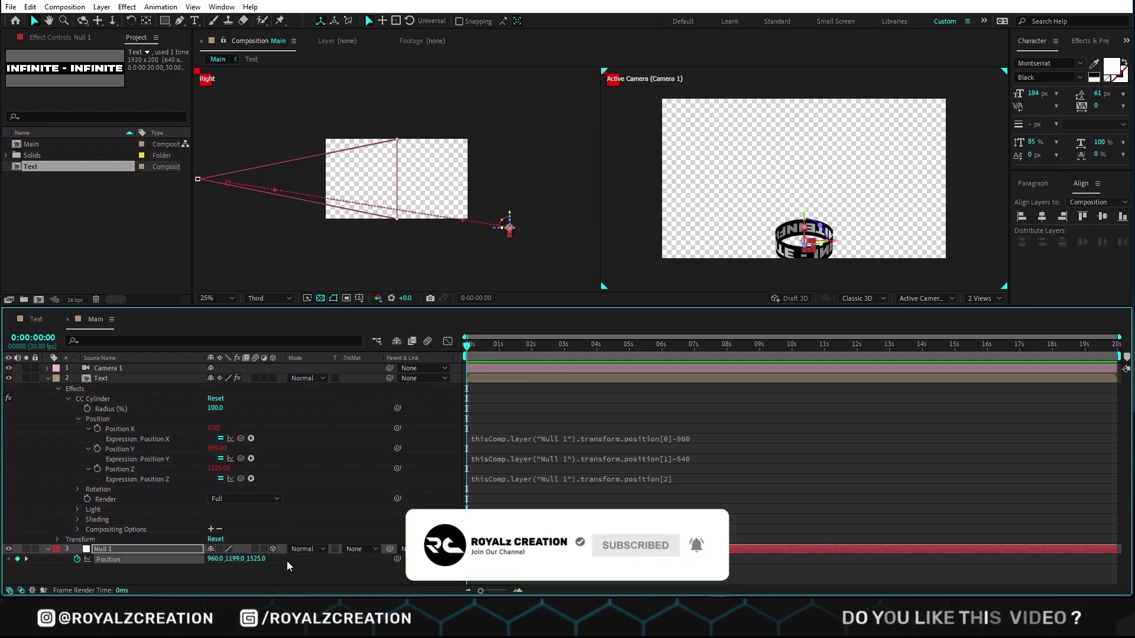
left_click(534, 572)
key("space")
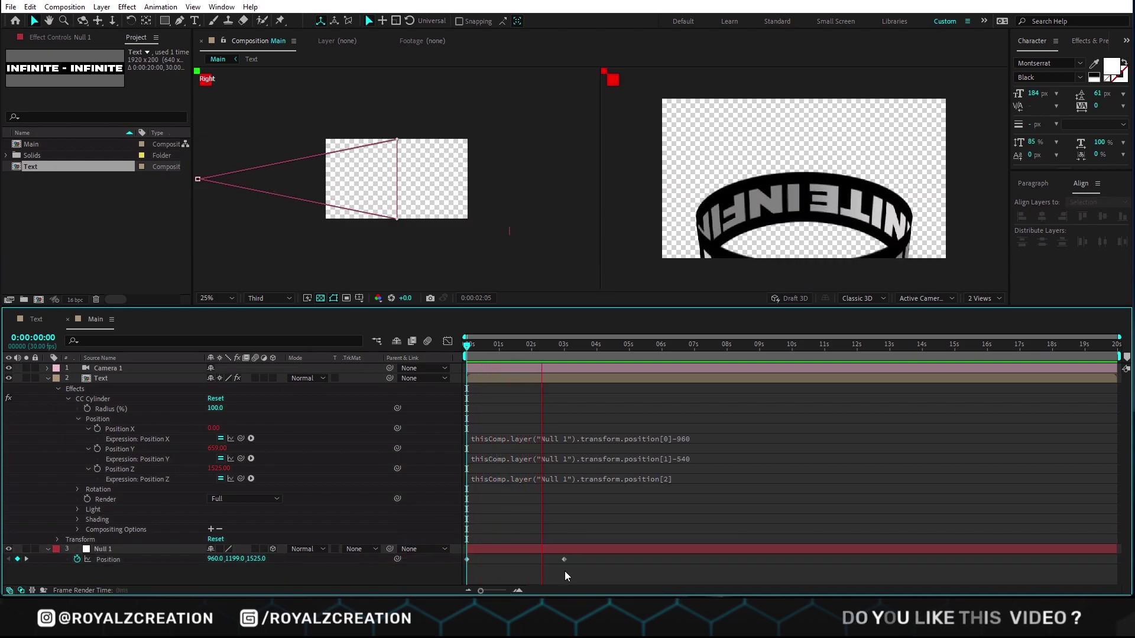
Drag Null 1's path handle upward in the Right view to arc the fly-in, then preview
left_click(571, 354)
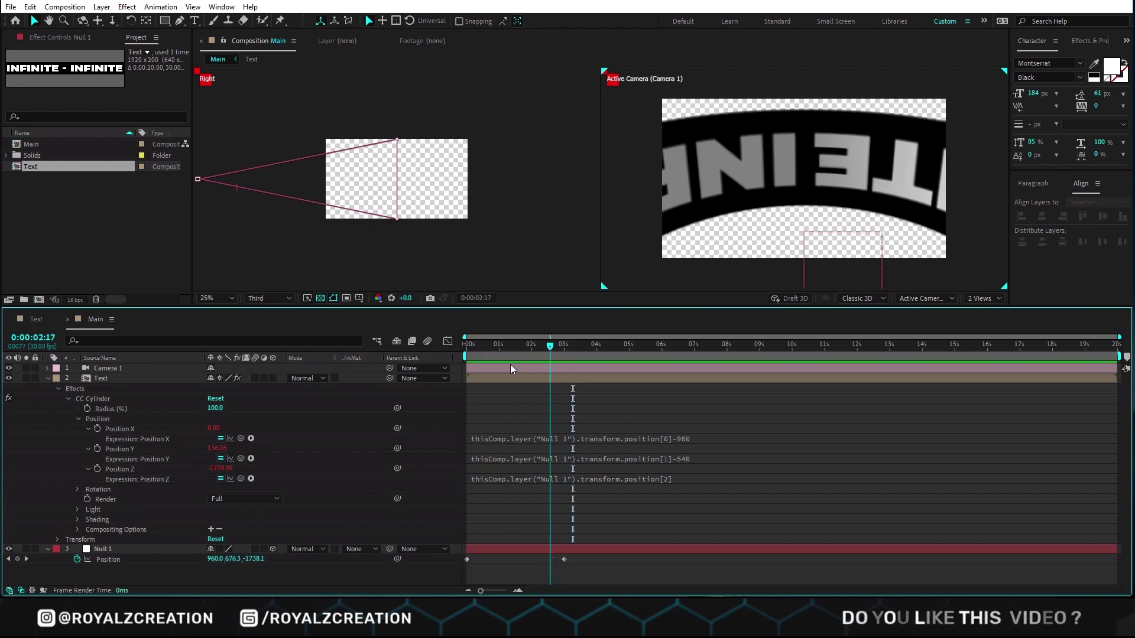
key("Home")
left_click(180, 20)
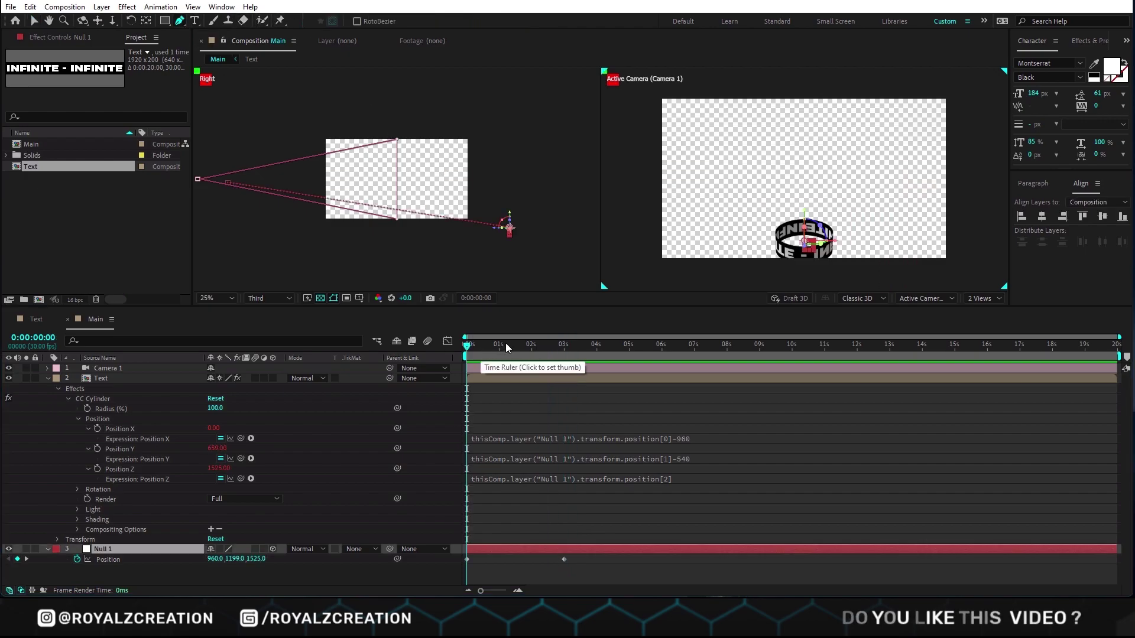
left_click(531, 345)
left_click(501, 231)
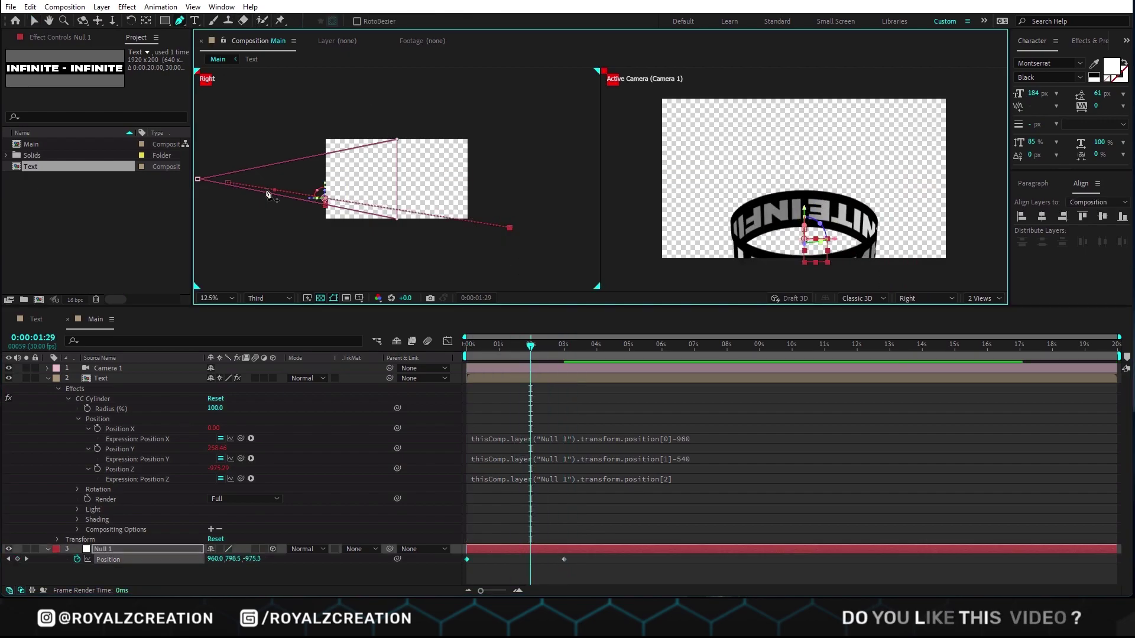
left_click_drag(325, 198, 333, 166)
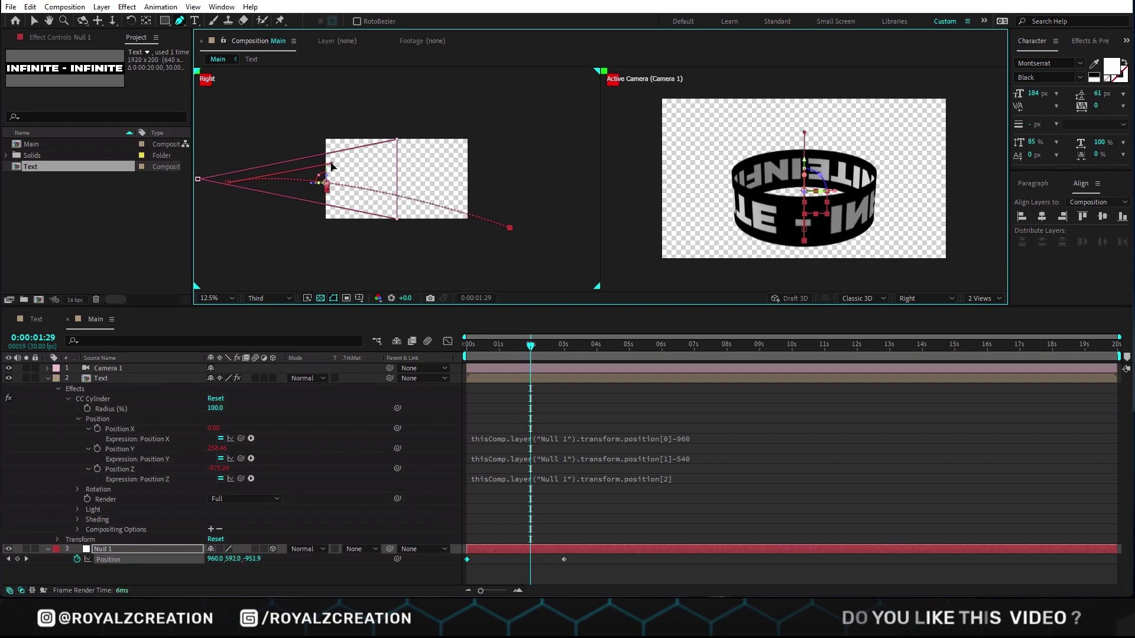
left_click_drag(508, 228, 510, 138)
key("v")
key("k")
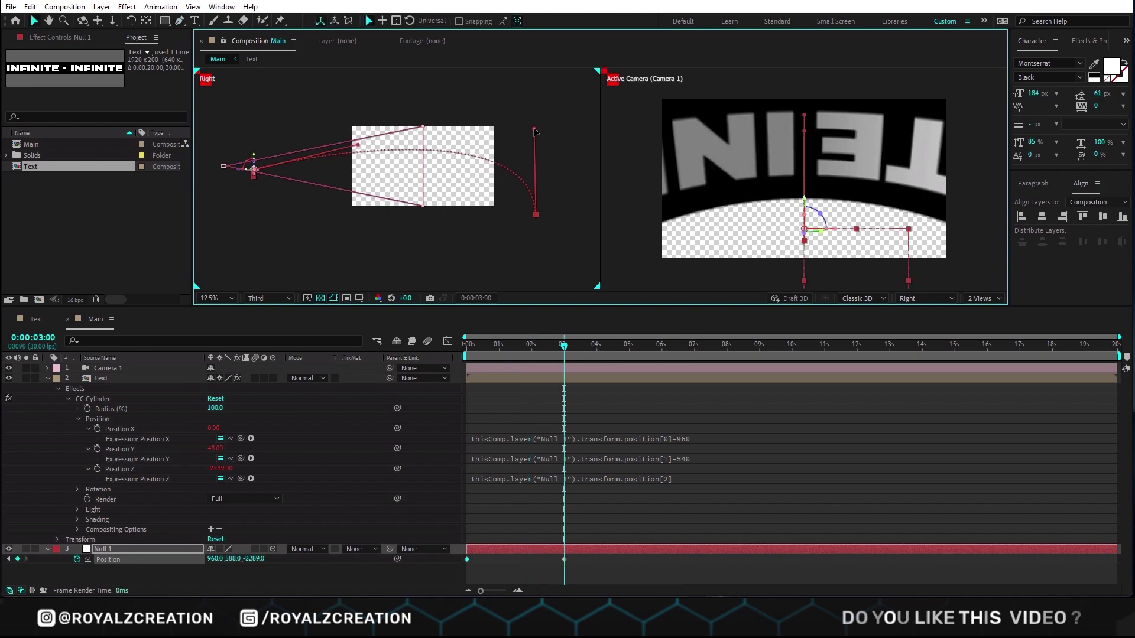
left_click(559, 348)
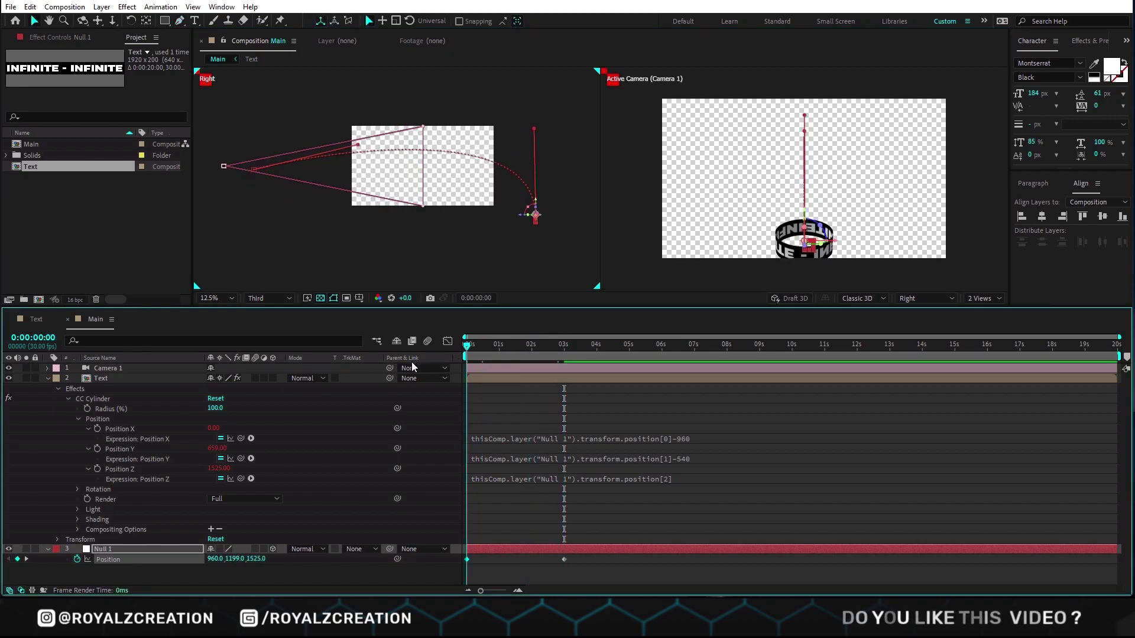
key("space")
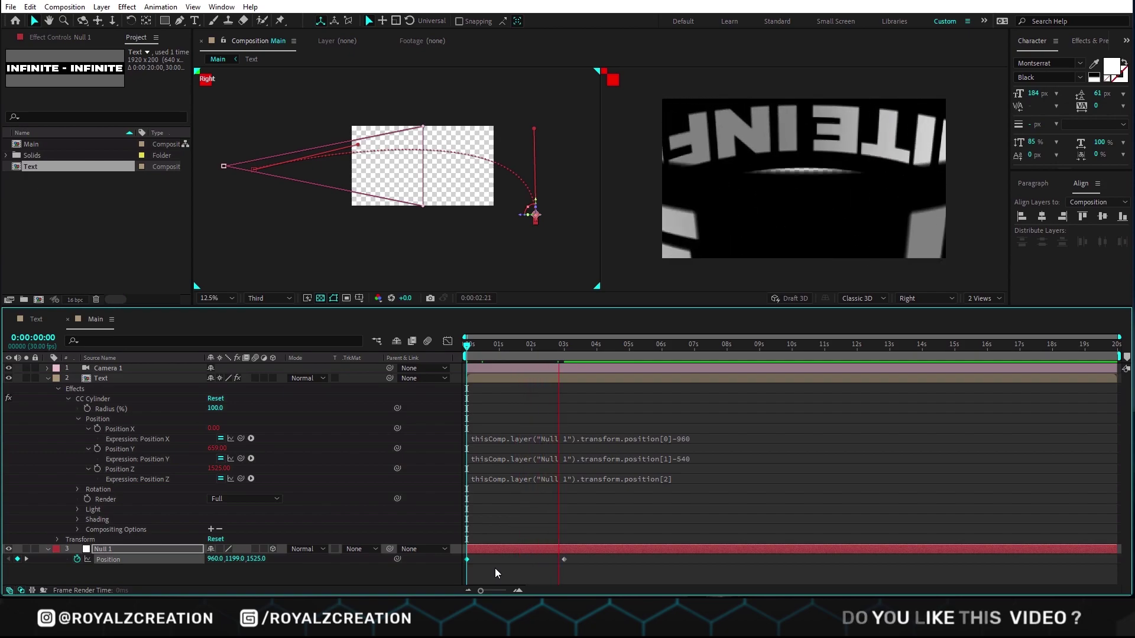
At 3 seconds, key CC Cylinder Rotation X to -257° and Rotation Y to 100°
left_click_drag(579, 348, 567, 358)
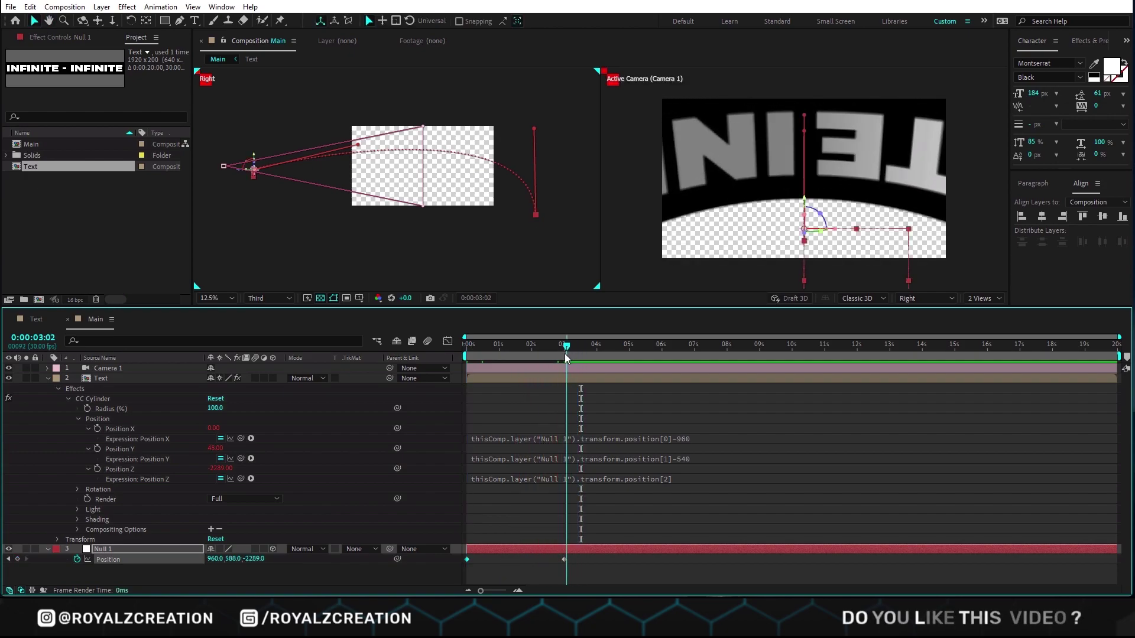
key("Home")
key("ctrl+Up")
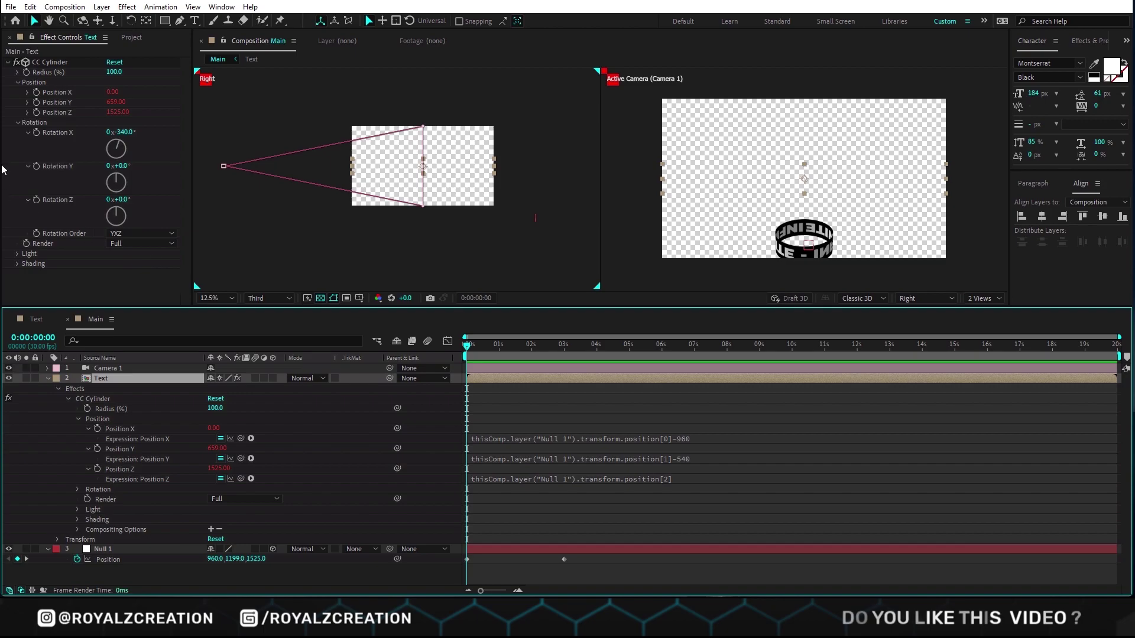
left_click(35, 135)
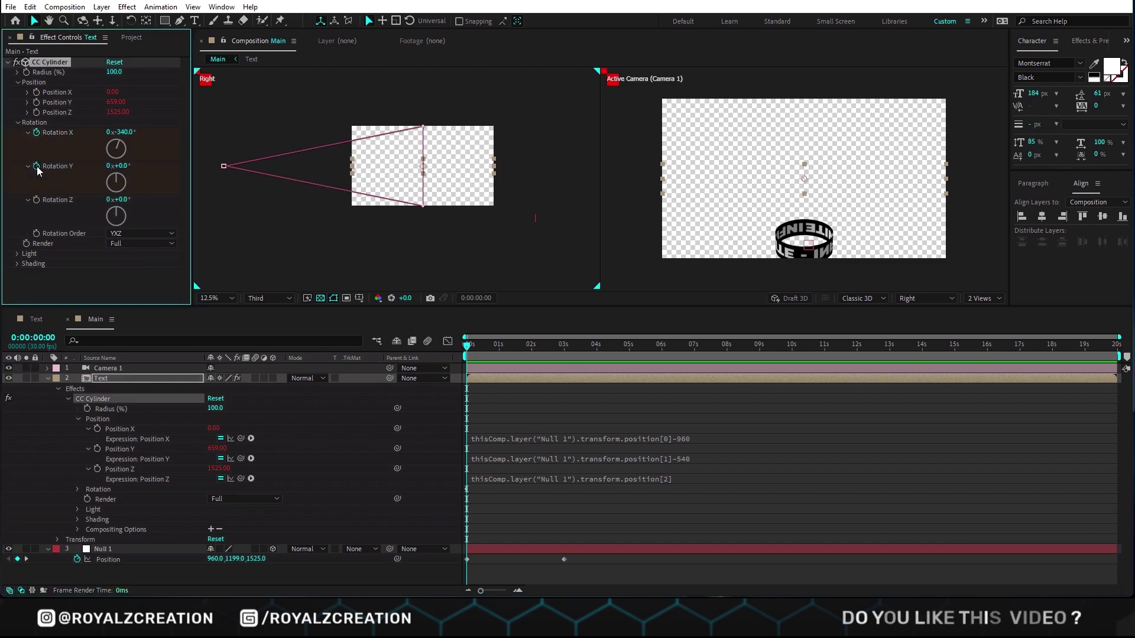
left_click(565, 351)
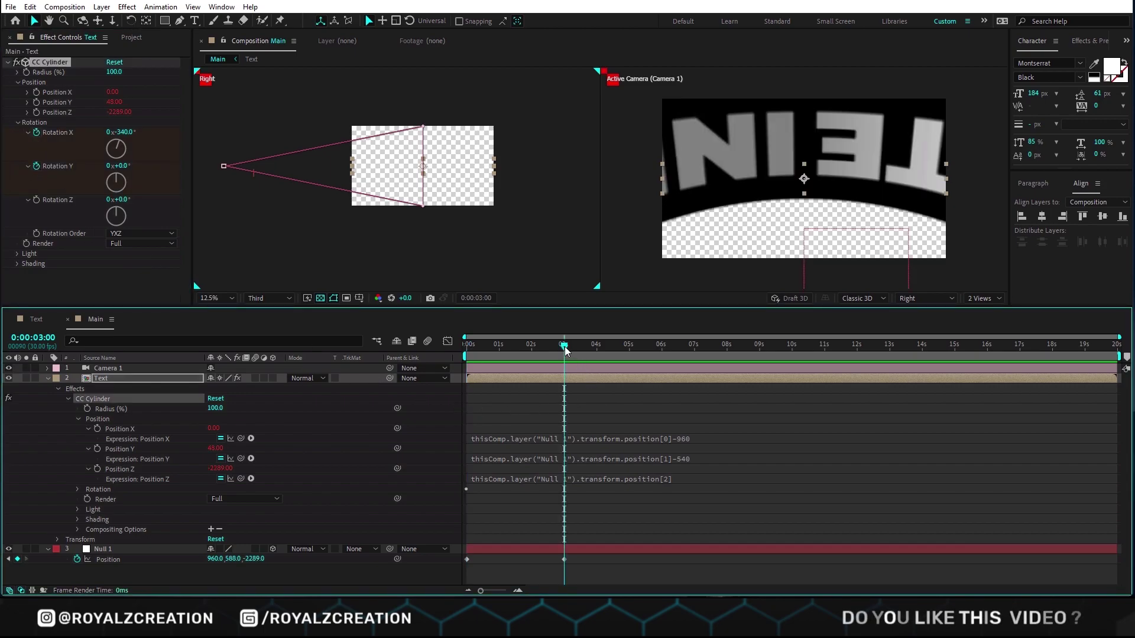
left_click(125, 133)
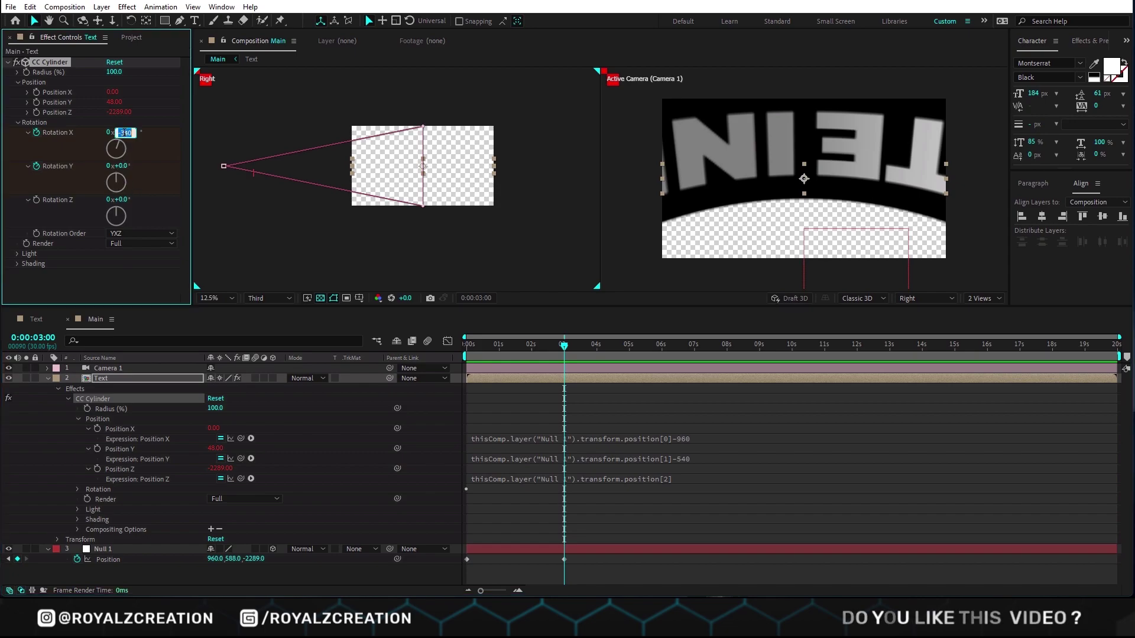
type("-257")
key("Return")
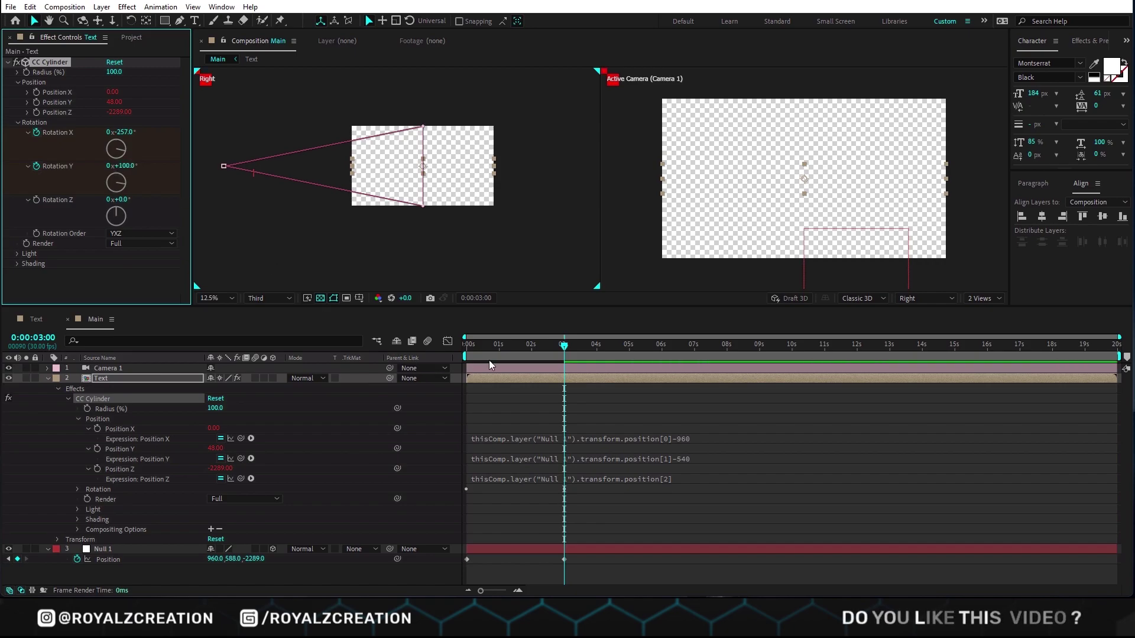
mouse_move(566, 354)
left_mouse_down()
mouse_move(454, 367)
mouse_move(564, 366)
left_mouse_up()
Apply the Echo effect to the Text layer
key("u")
key("ctrl+space")
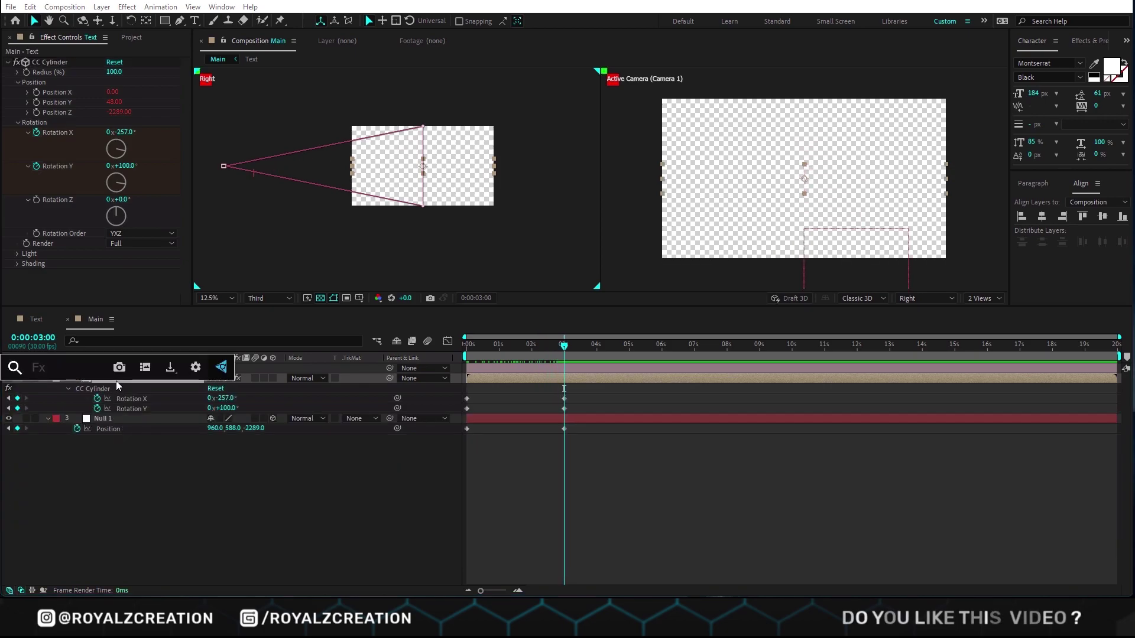
type("echo")
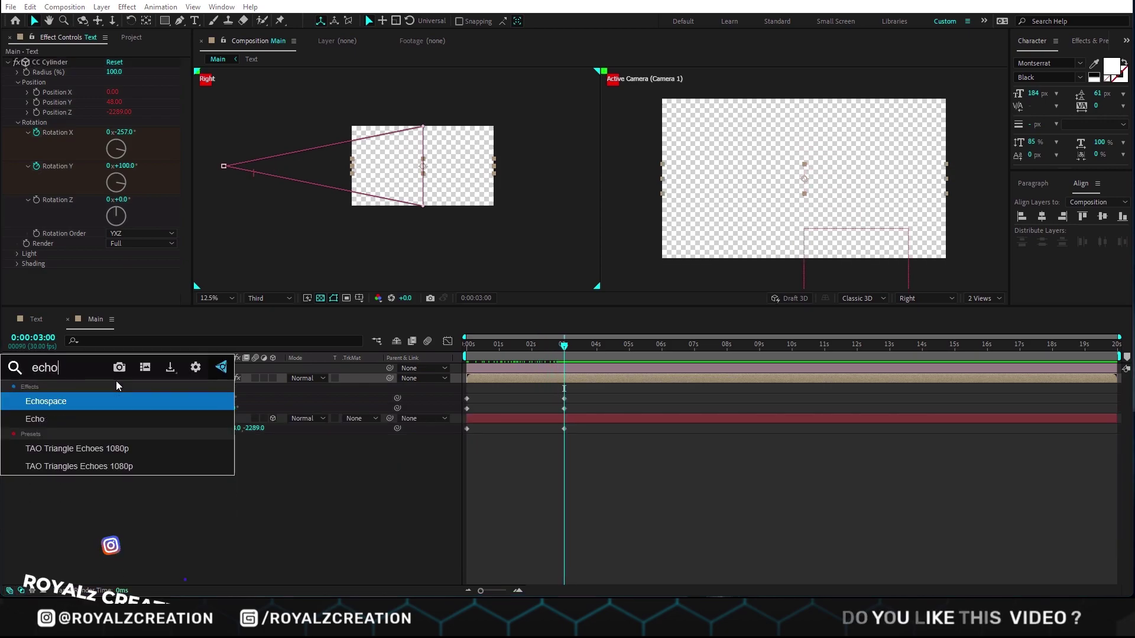
left_click(65, 414)
Set Echo Time to -0.195, 40 echoes and Composite In Front operator
scroll(112, 232, "down", 2)
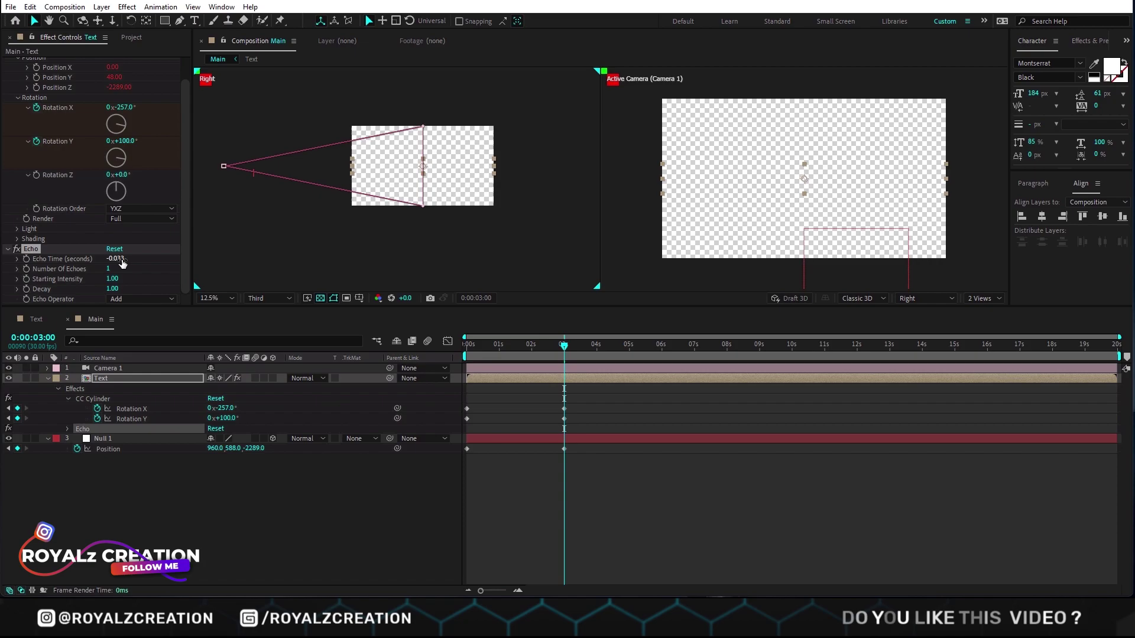
left_click(118, 260)
type("-0.195")
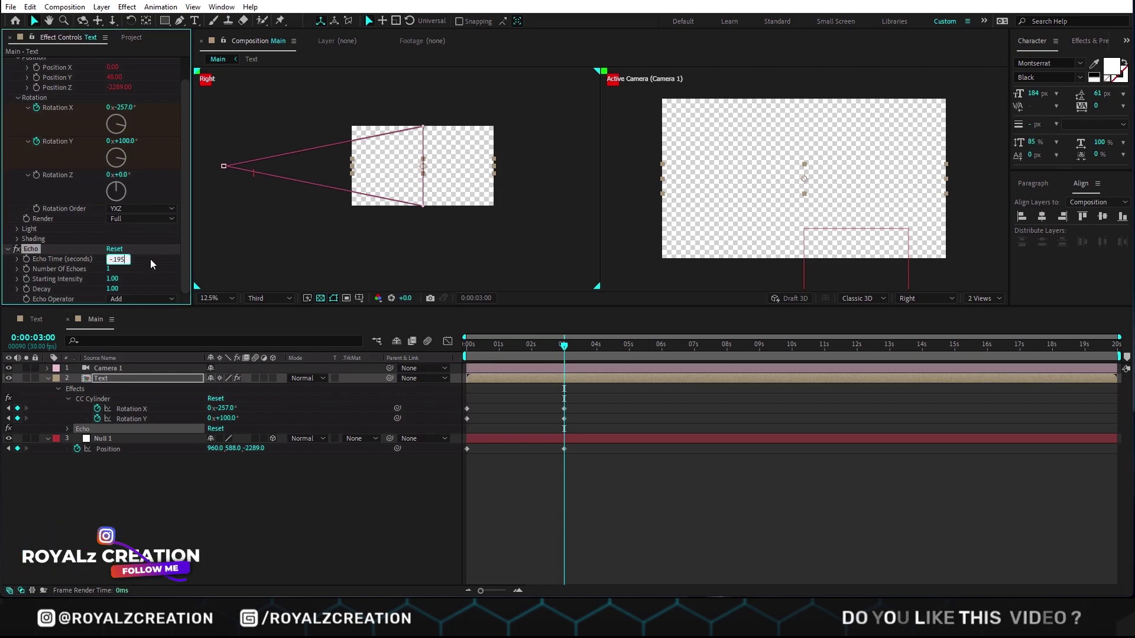
key("Return")
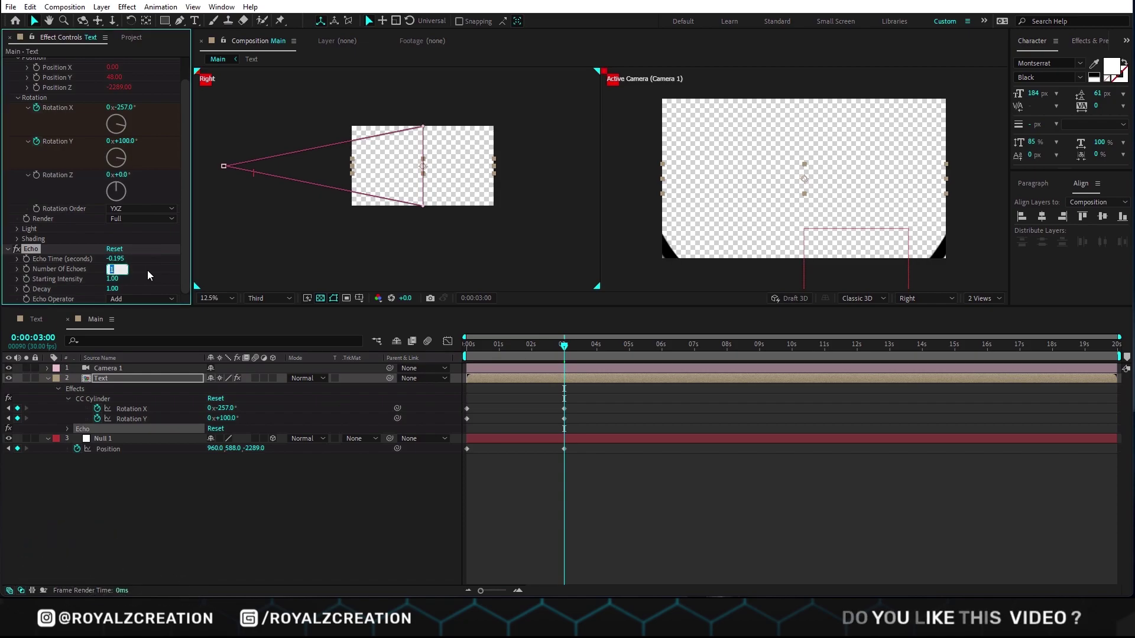
type("40")
key("Return")
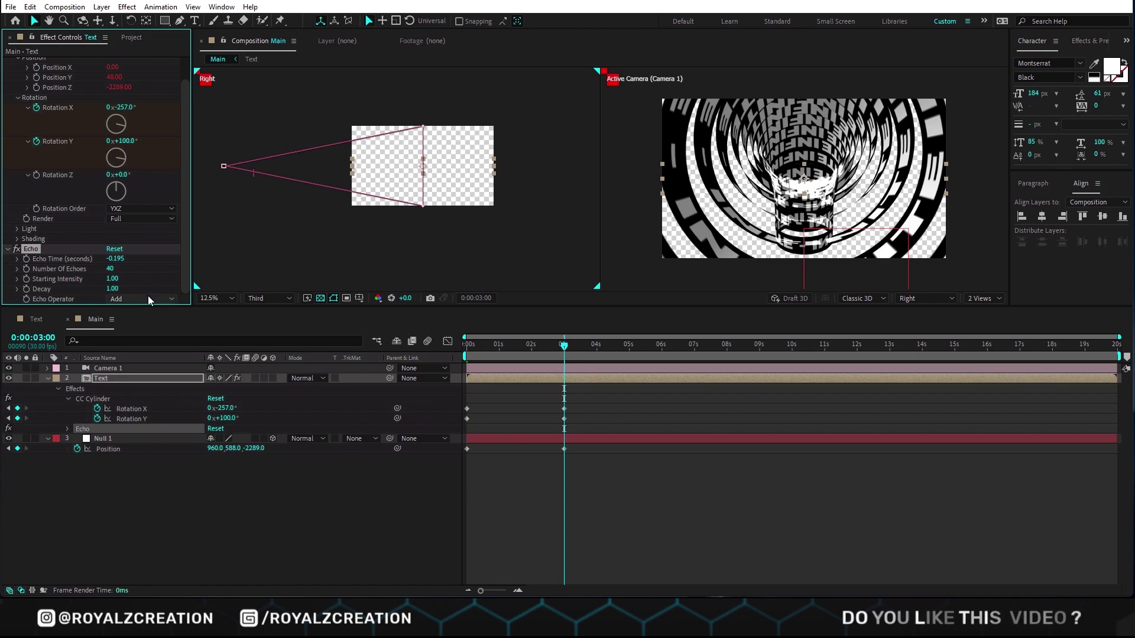
left_click(148, 298)
left_click(169, 377)
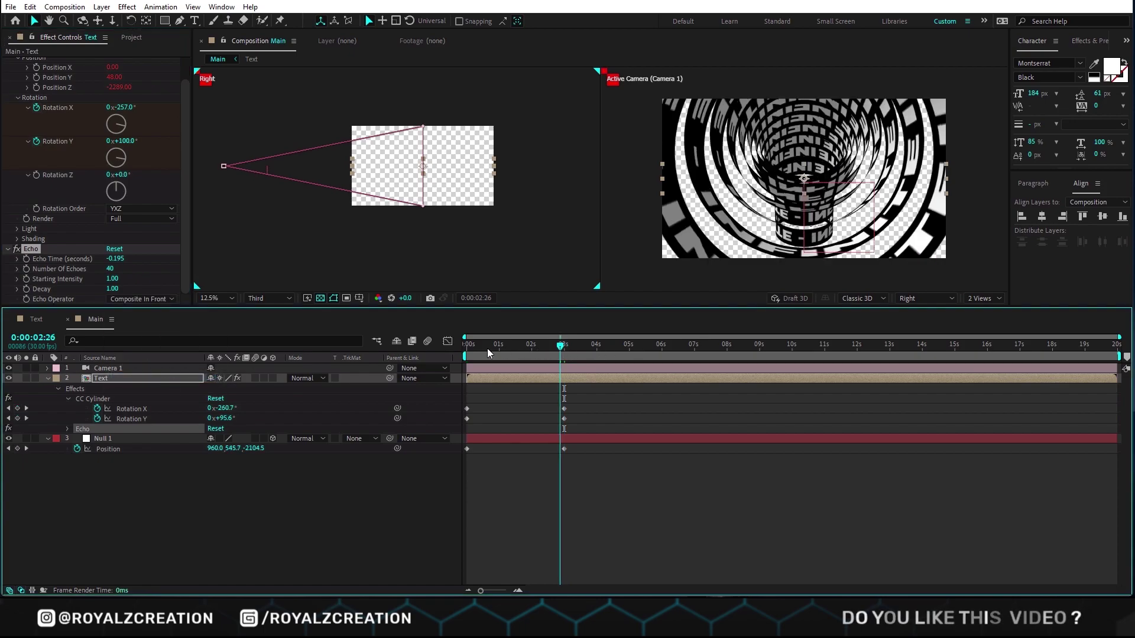
left_click_drag(487, 349, 467, 349)
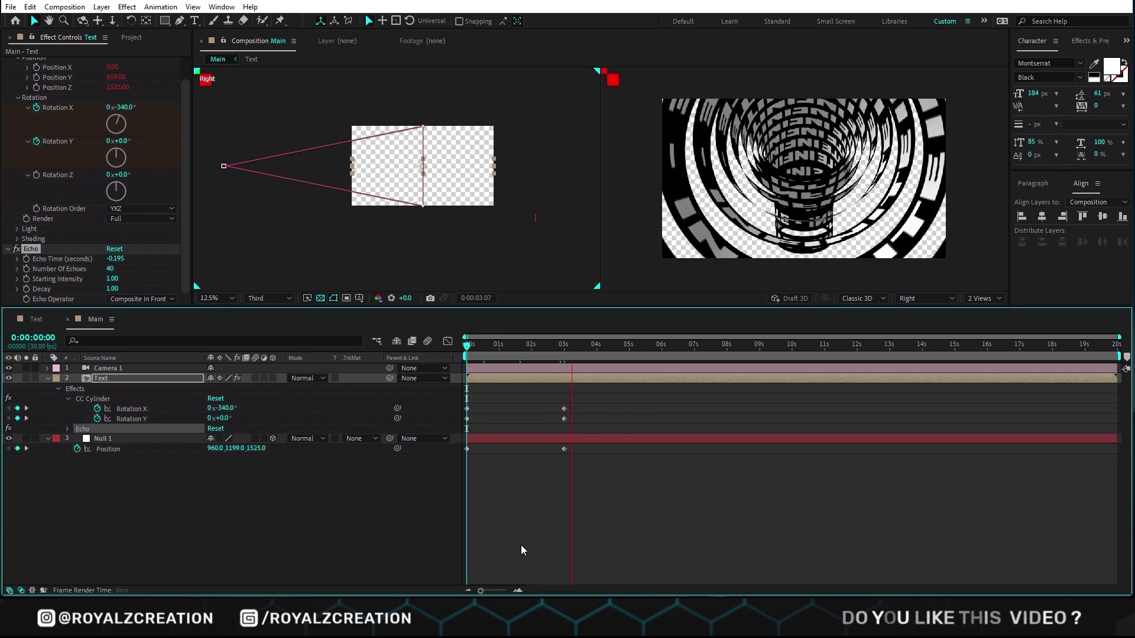
Apply Easy Ease to the Rotation X keyframes
left_click_drag(577, 349, 564, 353)
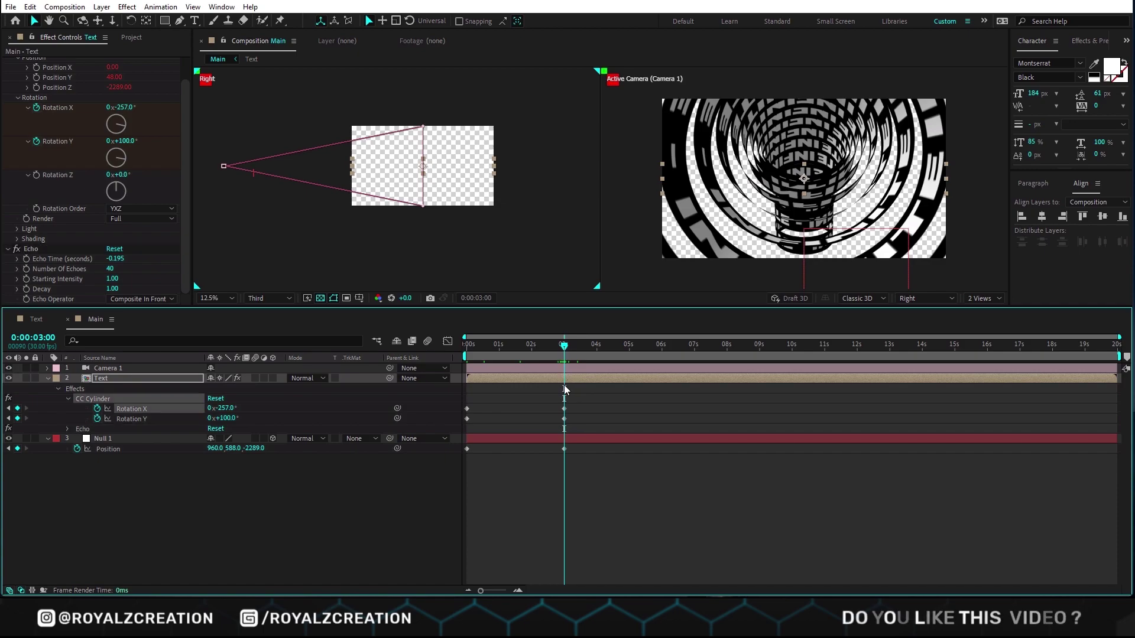
right_click(467, 409)
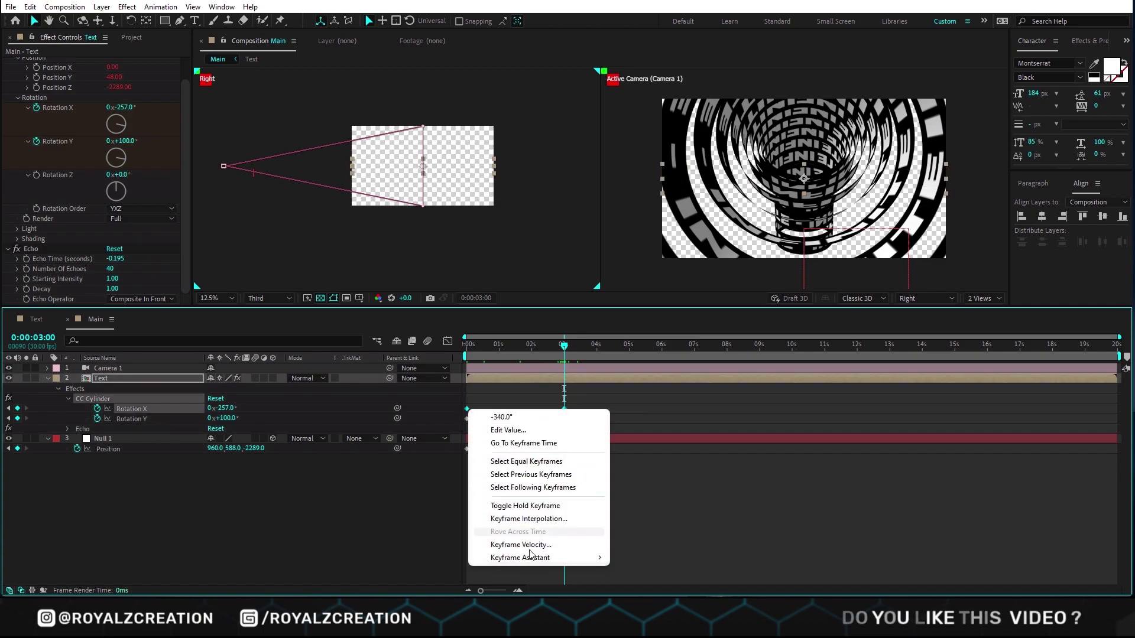
mouse_move(532, 558)
left_click(663, 483)
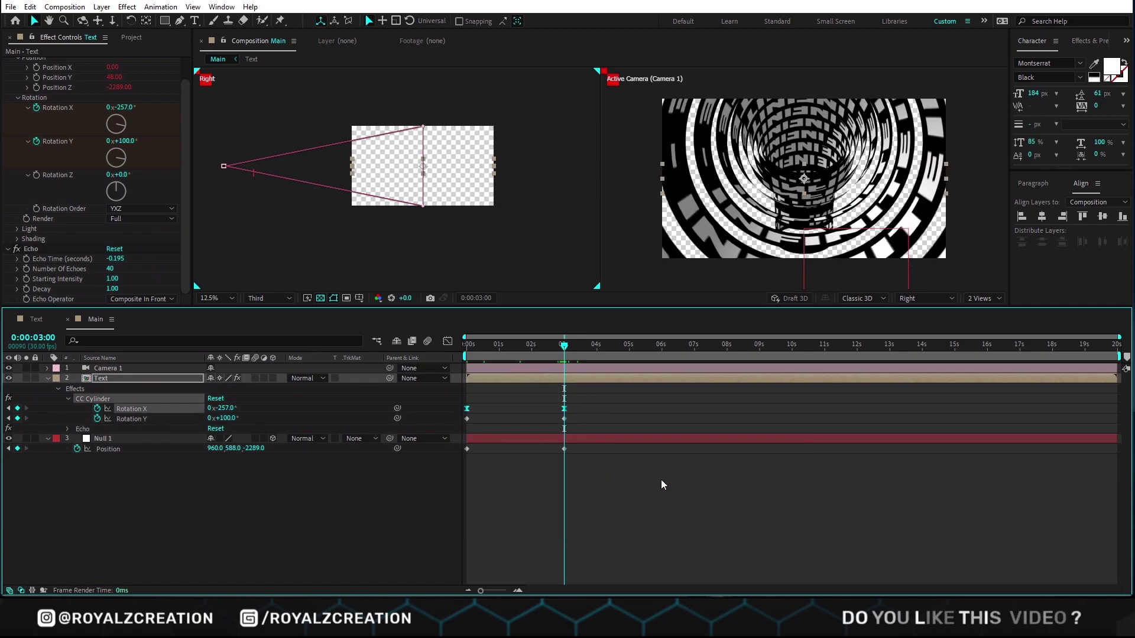
Stretch the Rotation X speed-graph influence to about 98% and preview the tunnel
left_click(447, 342)
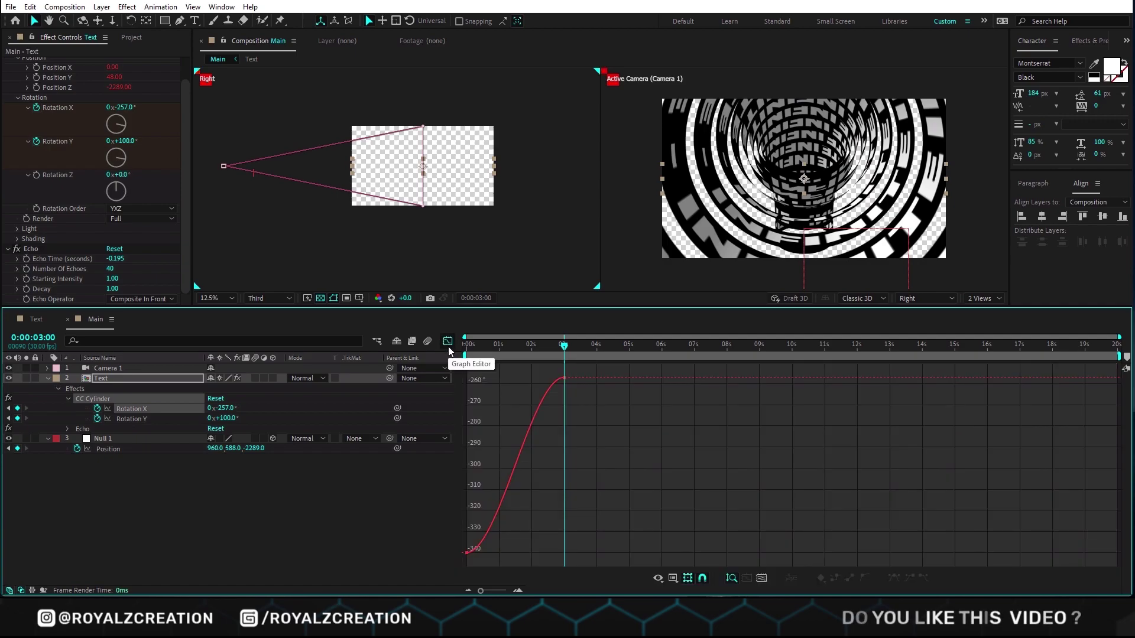
right_click(486, 404)
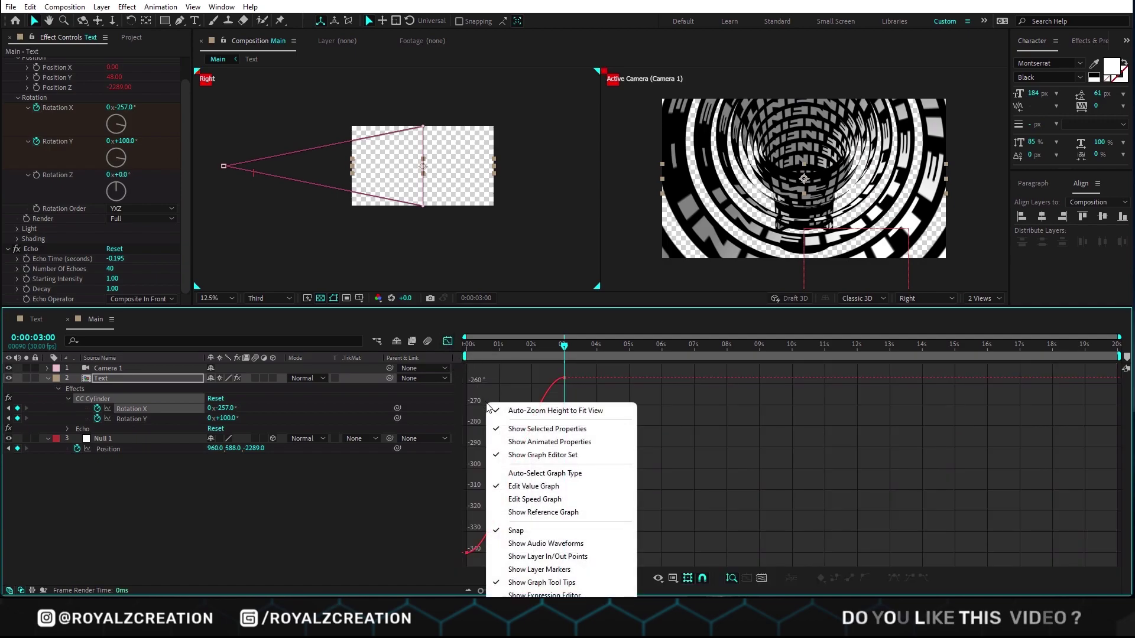
left_click(504, 500)
left_click_drag(589, 543, 463, 560)
left_click_drag(548, 550, 516, 553)
left_click(447, 341)
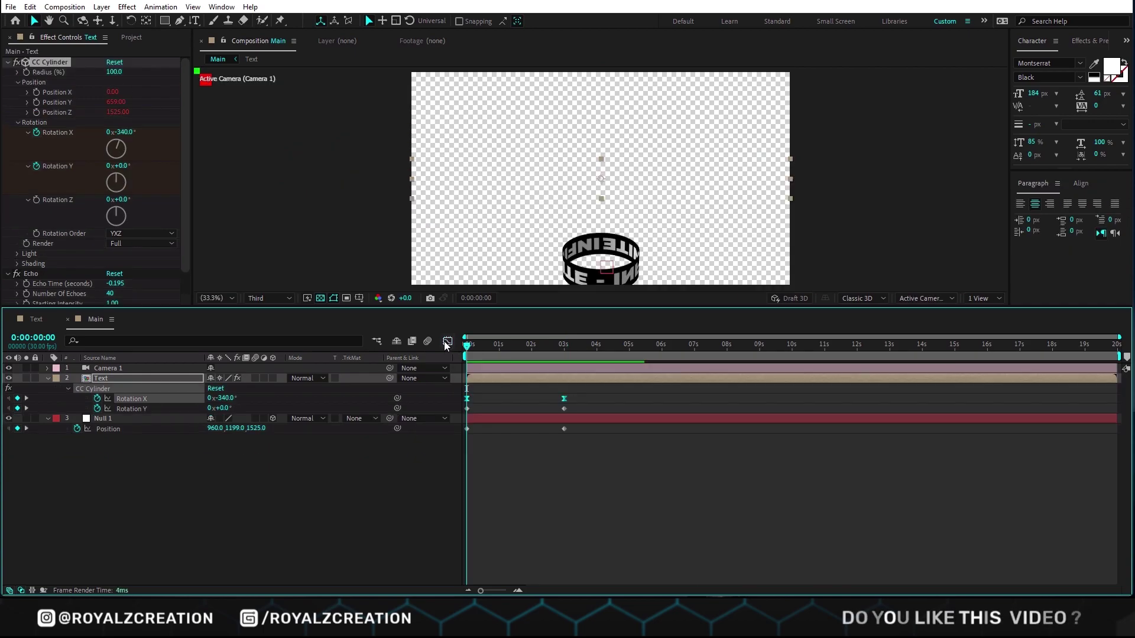
left_click(509, 526)
key("space")
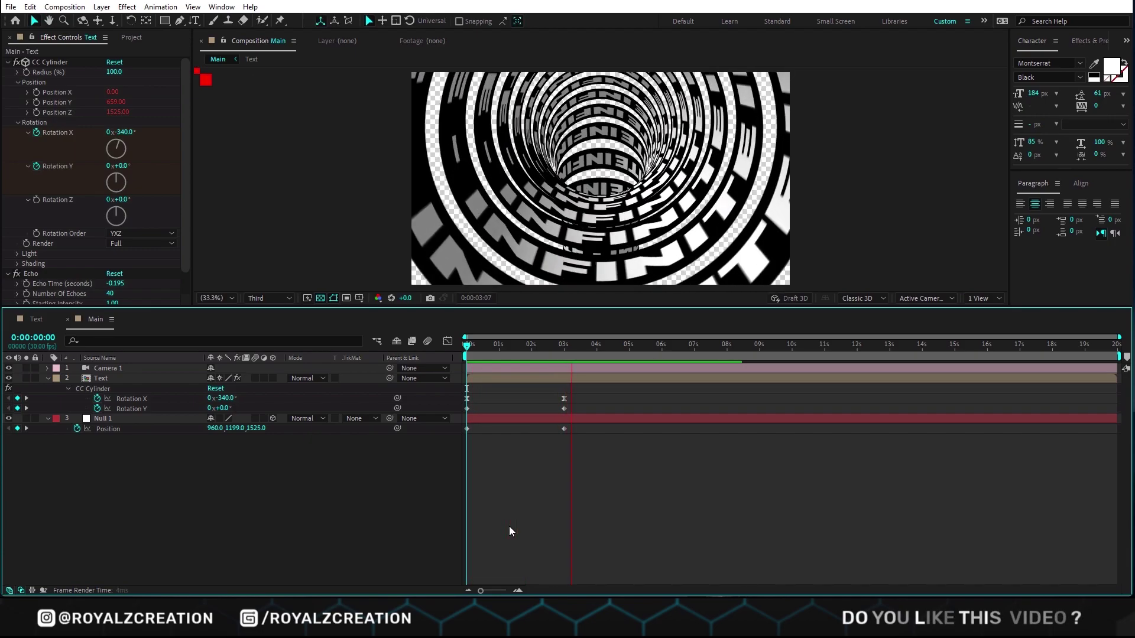
Stop the preview, then give the Text comp's BG layer a purple Fill effect
key("space")
key("Page_Up")
key("Page_Up")
key("Page_Up")
key("Page_Up")
key("Page_Up")
key("Page_Up")
key("Page_Up")
key("Page_Up")
key("Page_Up")
key("Page_Up")
key("Page_Up")
key("Page_Up")
key("Page_Up")
key("Page_Up")
key("Page_Up")
key("Page_Up")
key("Page_Up")
key("Page_Up")
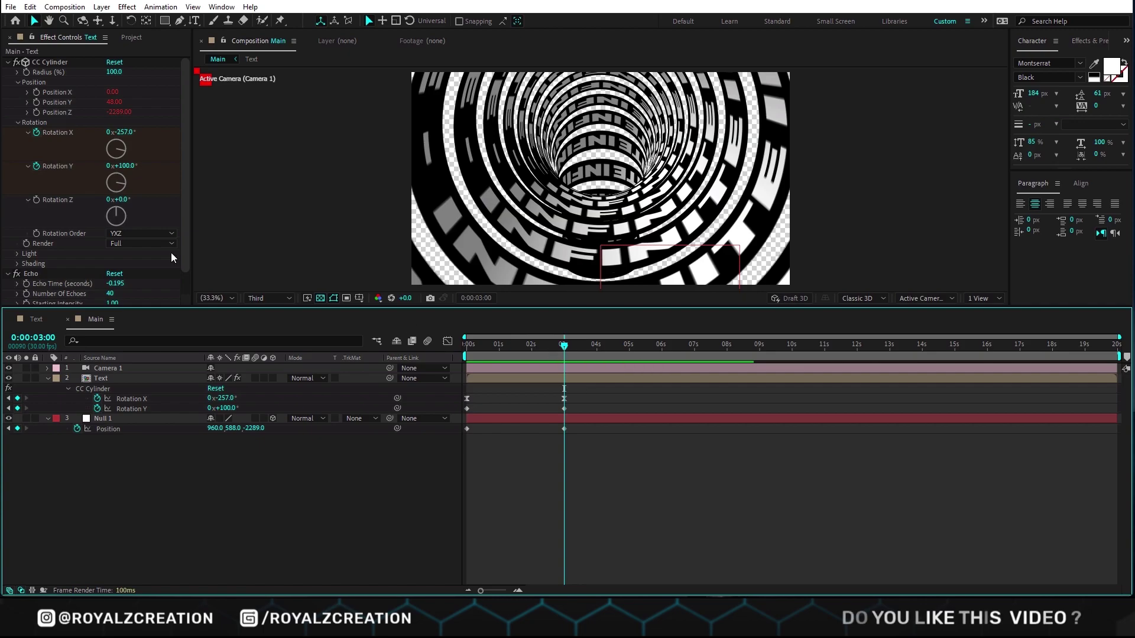
left_click(35, 319)
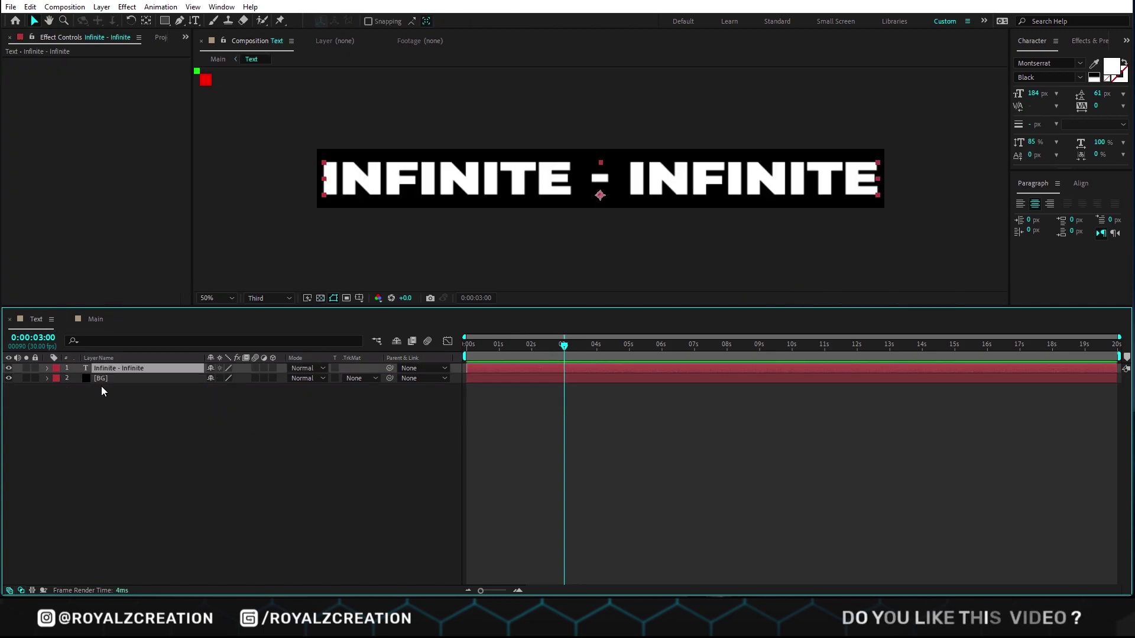
left_click(122, 378)
key("ctrl+space")
type("fill")
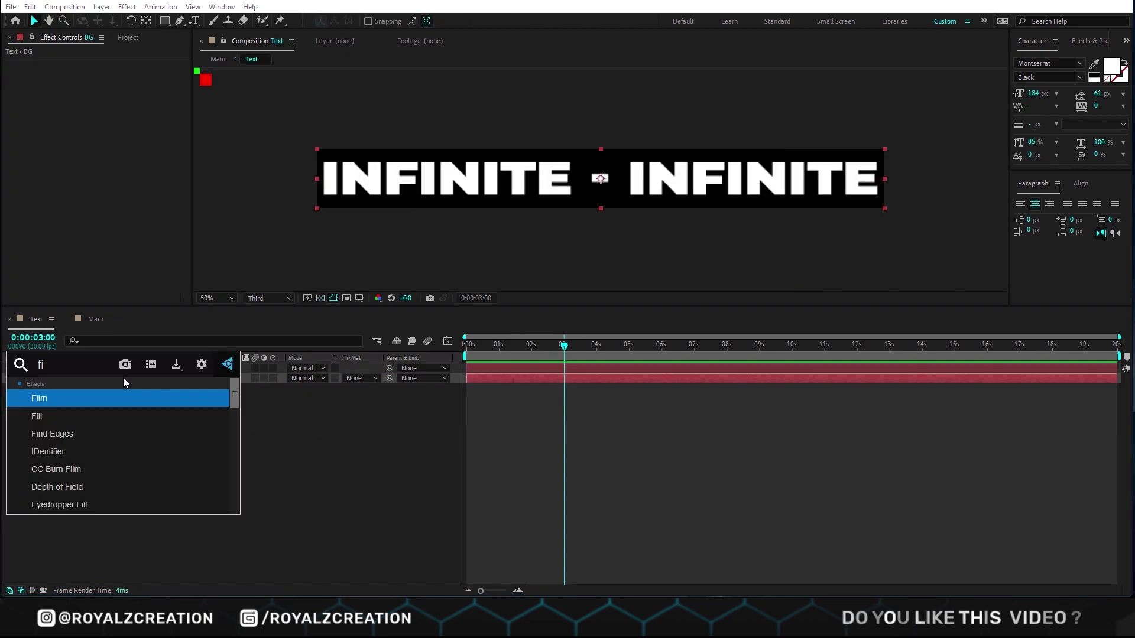
left_click(95, 395)
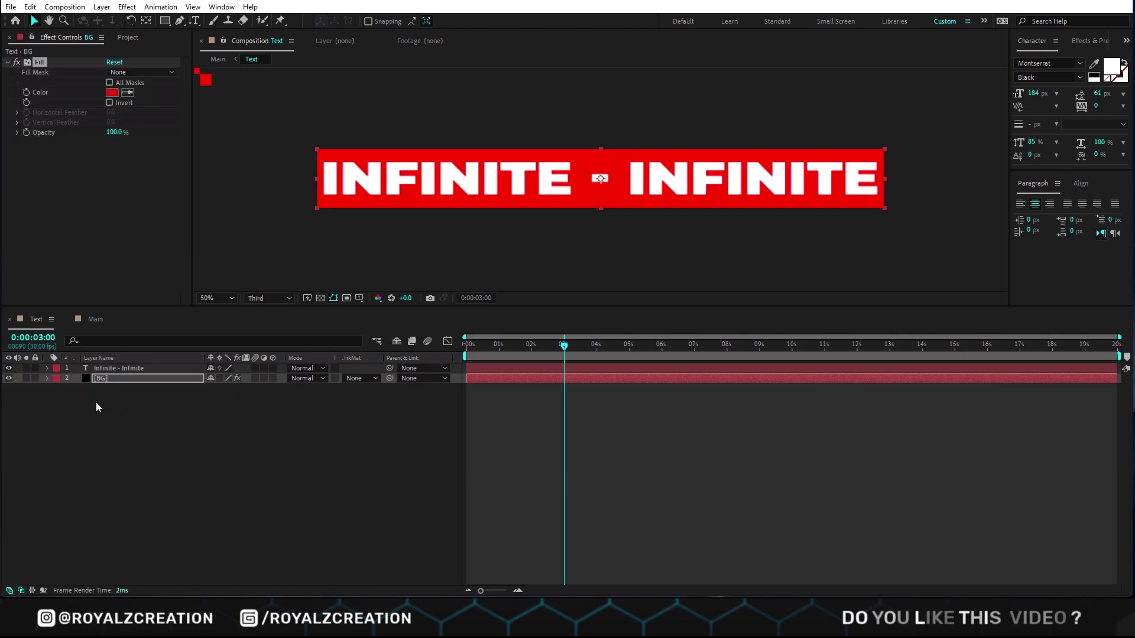
left_click(111, 93)
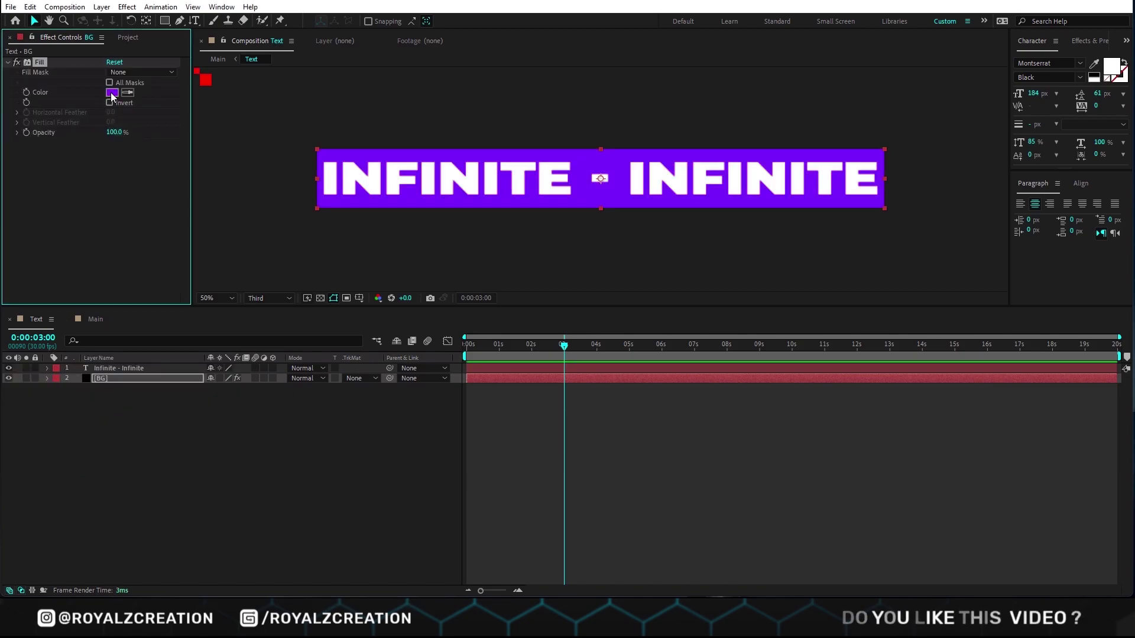
In Main, hide the transparency grid and set the Text layer's Echo Time to -0.15
left_click(96, 319)
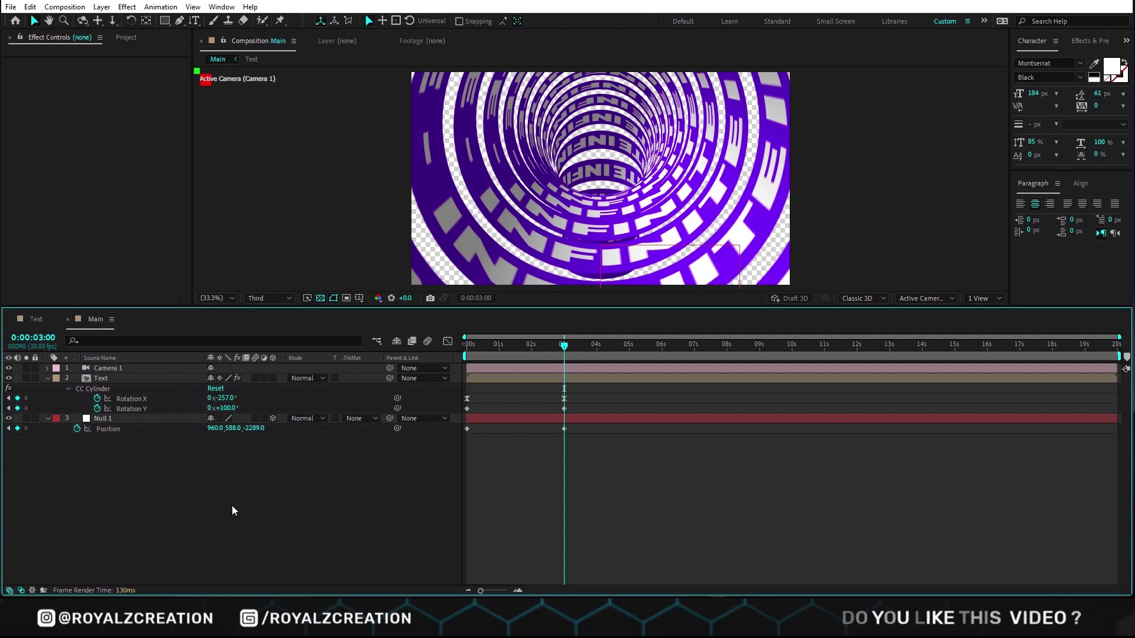
left_click(320, 298)
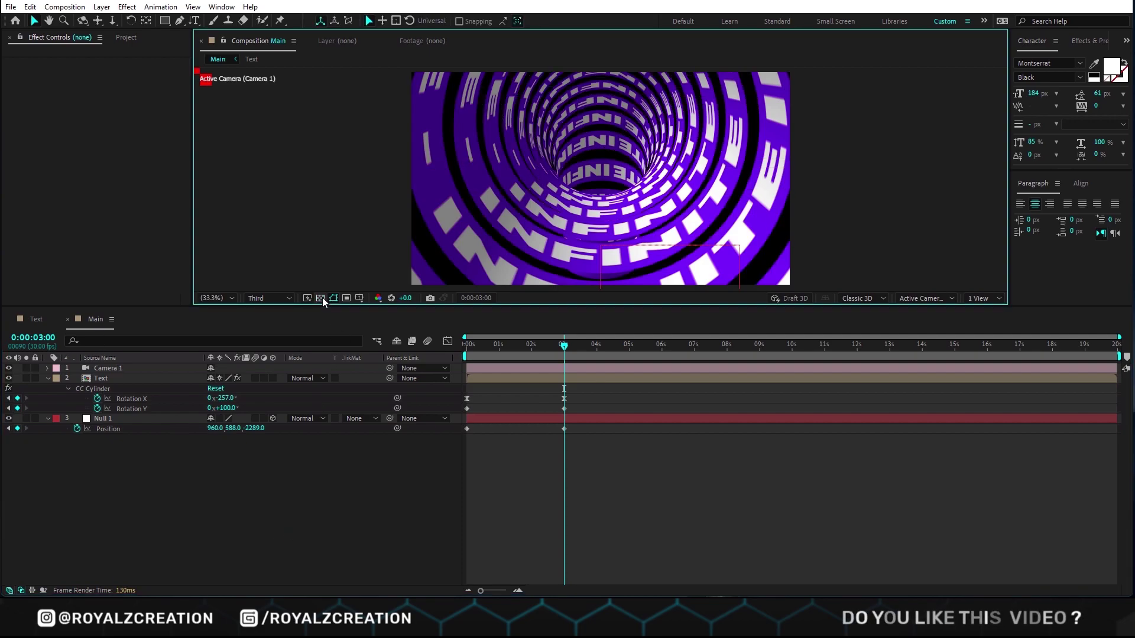
left_click(144, 377)
scroll(132, 272, "down", 1)
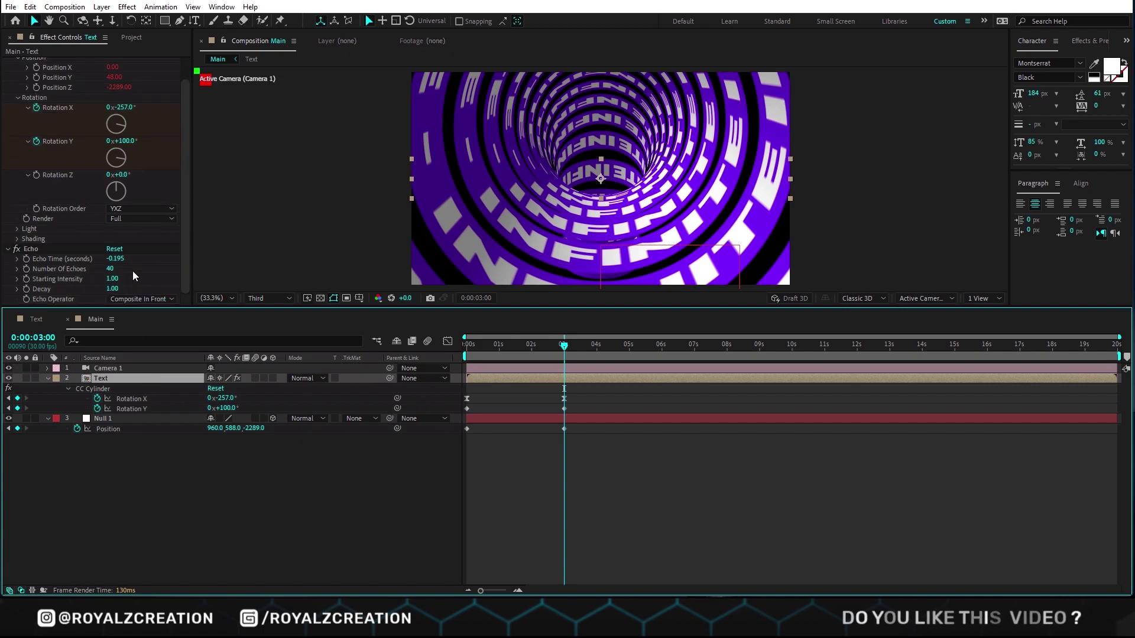
left_click(118, 259)
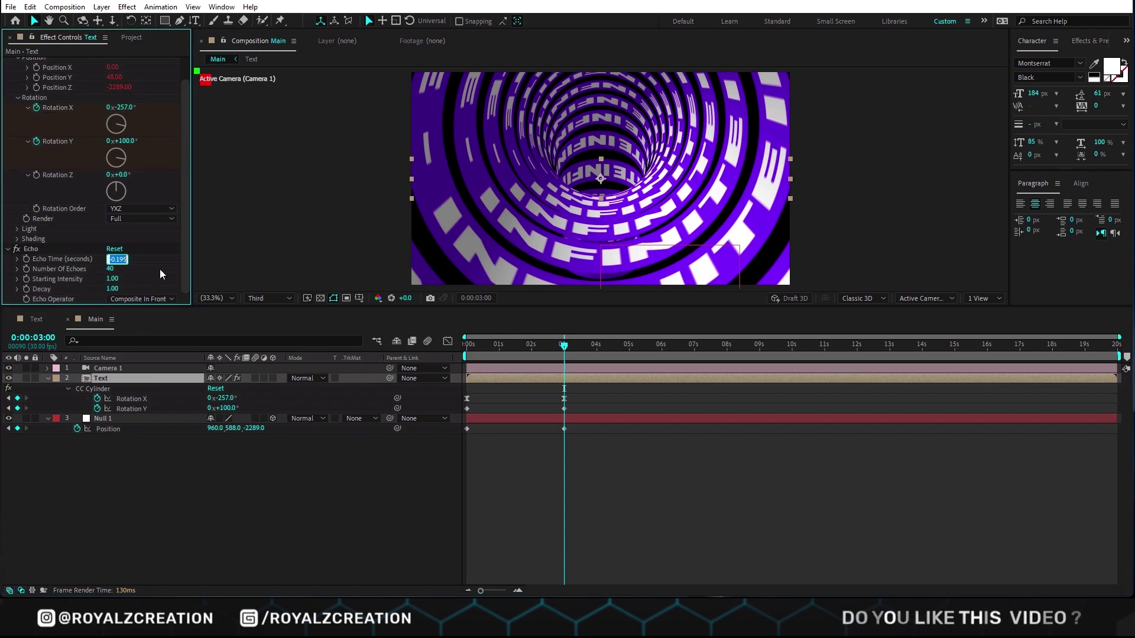
type("-0.15")
key("Return")
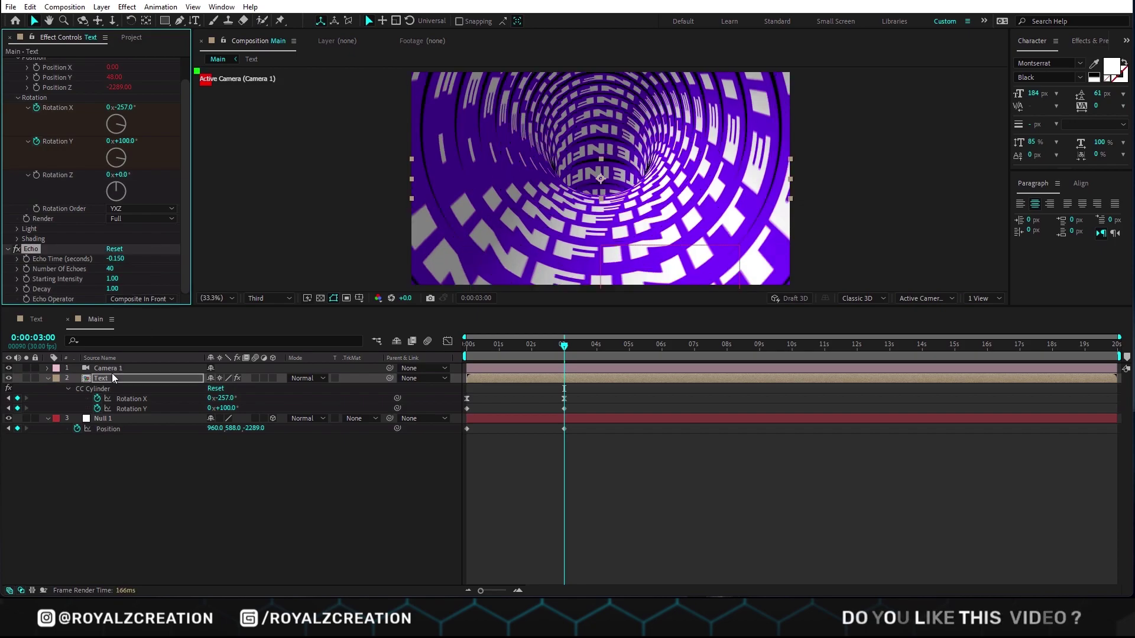
Add a Drop Shadow to the Text layer and move it above Echo
key("ctrl+space")
type("drop")
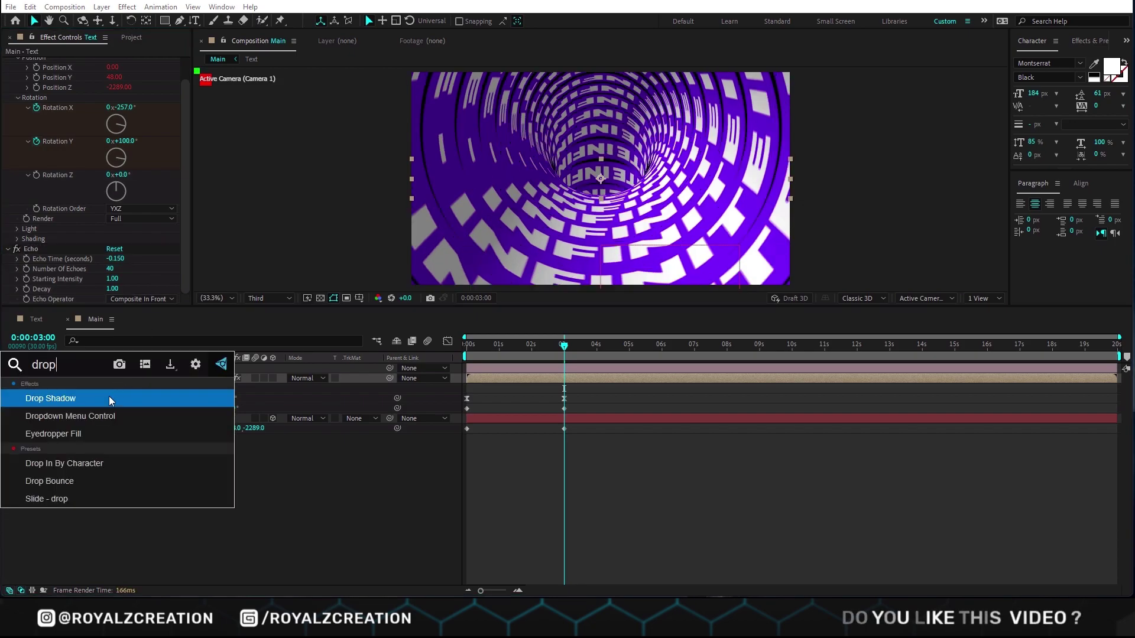
left_click(109, 397)
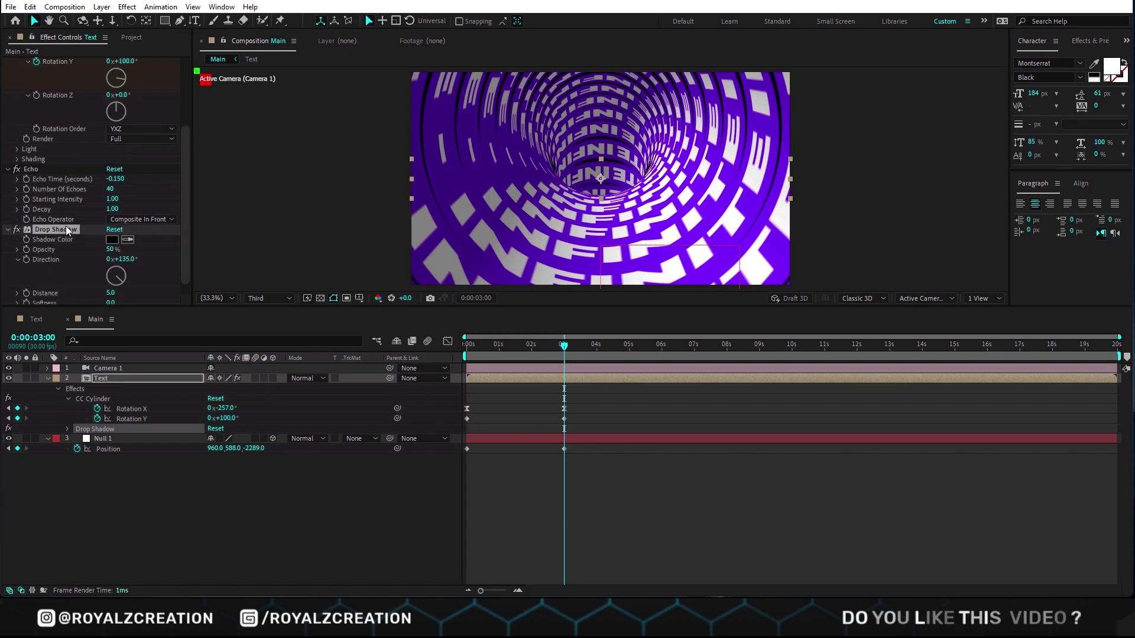
left_click_drag(65, 229, 72, 157)
scroll(130, 208, "up", 1)
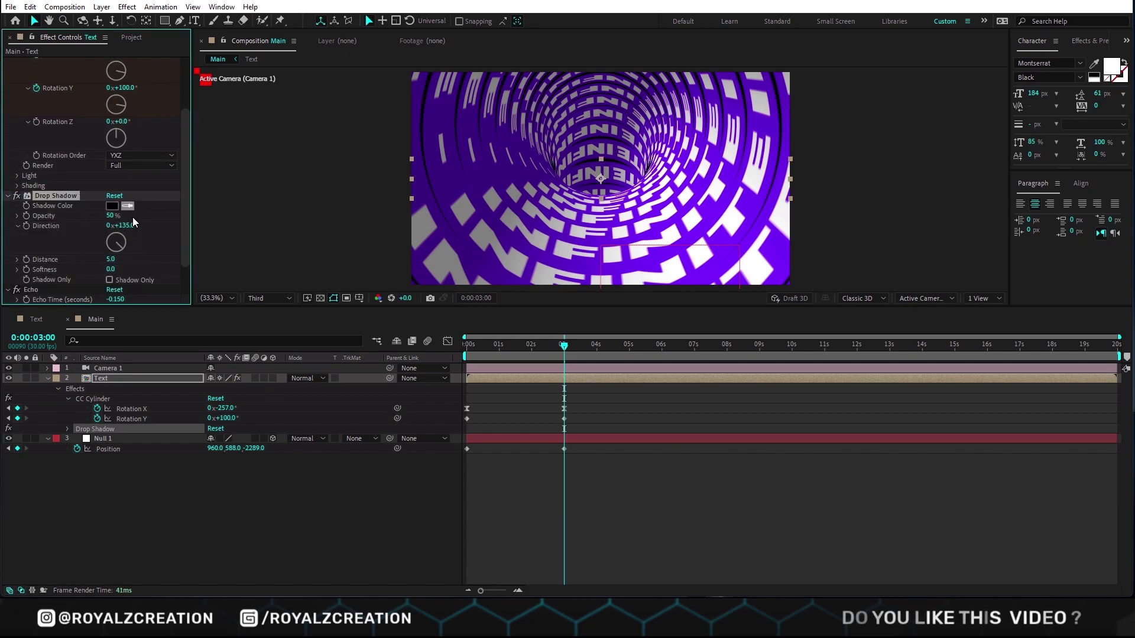
Set the Drop Shadow to Opacity 80%, Distance 0 and Softness 40
left_click(110, 216)
type("80")
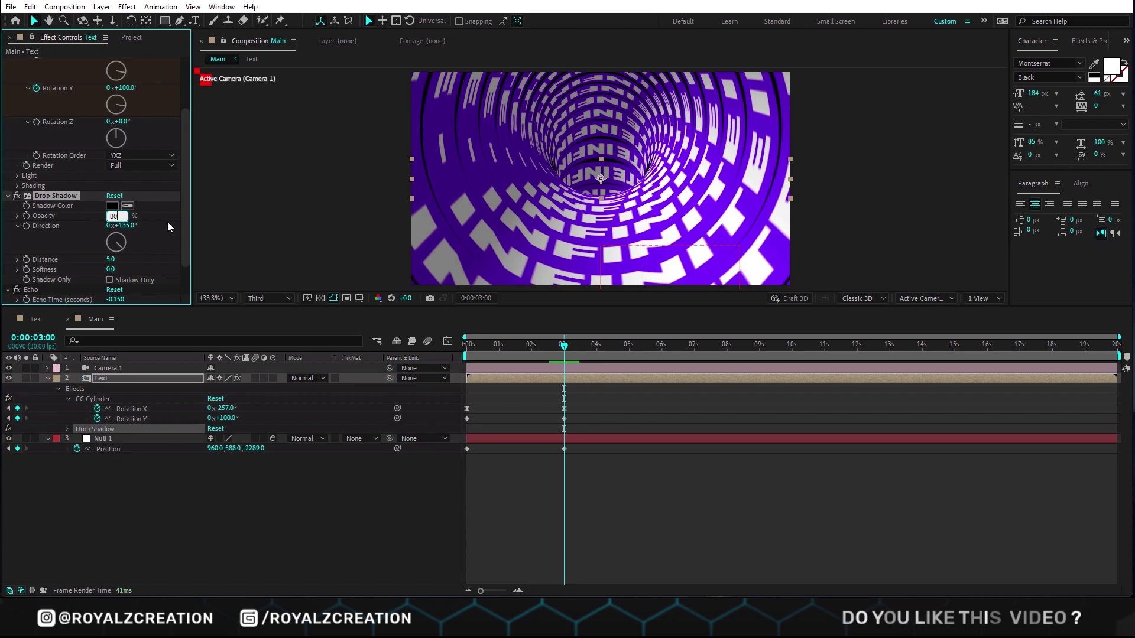
key("Return")
left_click(110, 259)
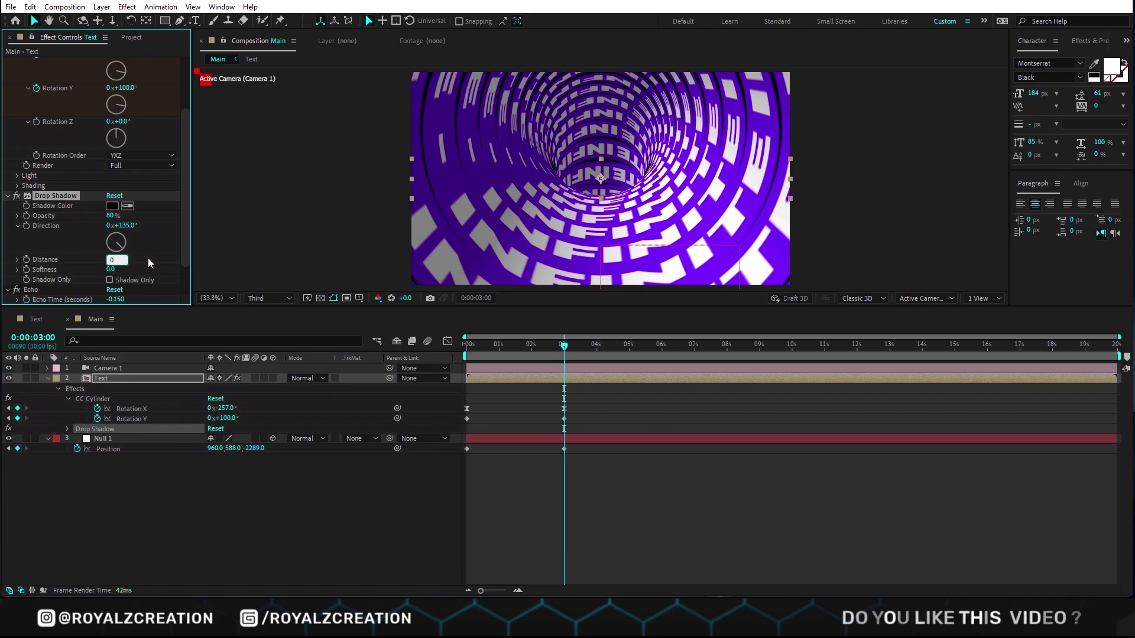
type("0")
key("Return")
left_click(110, 270)
type("40")
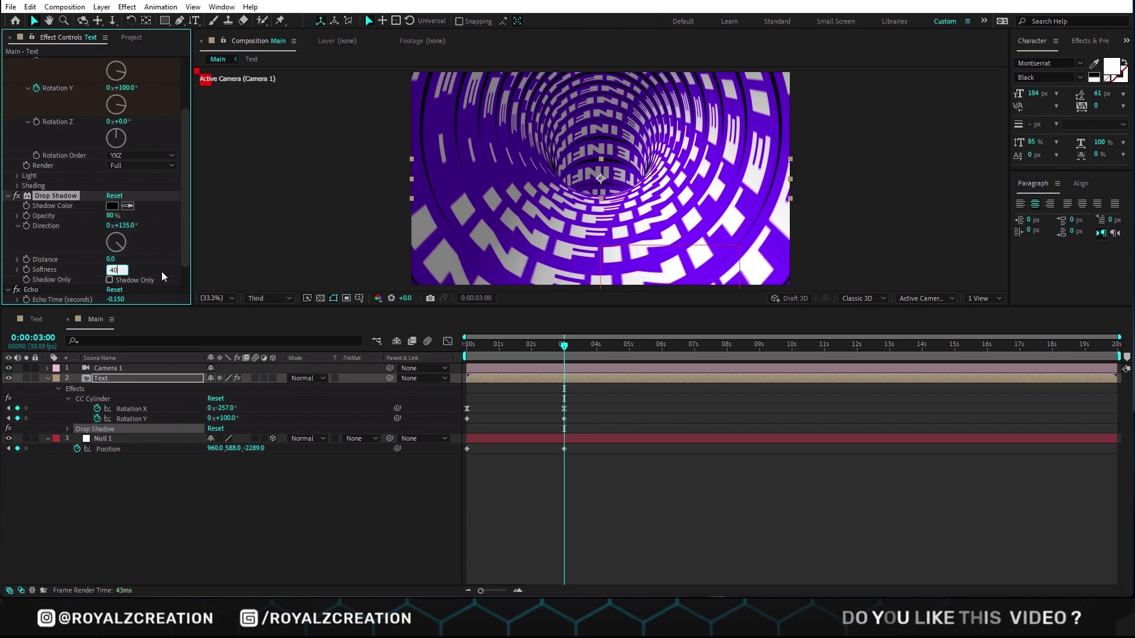
key("Return")
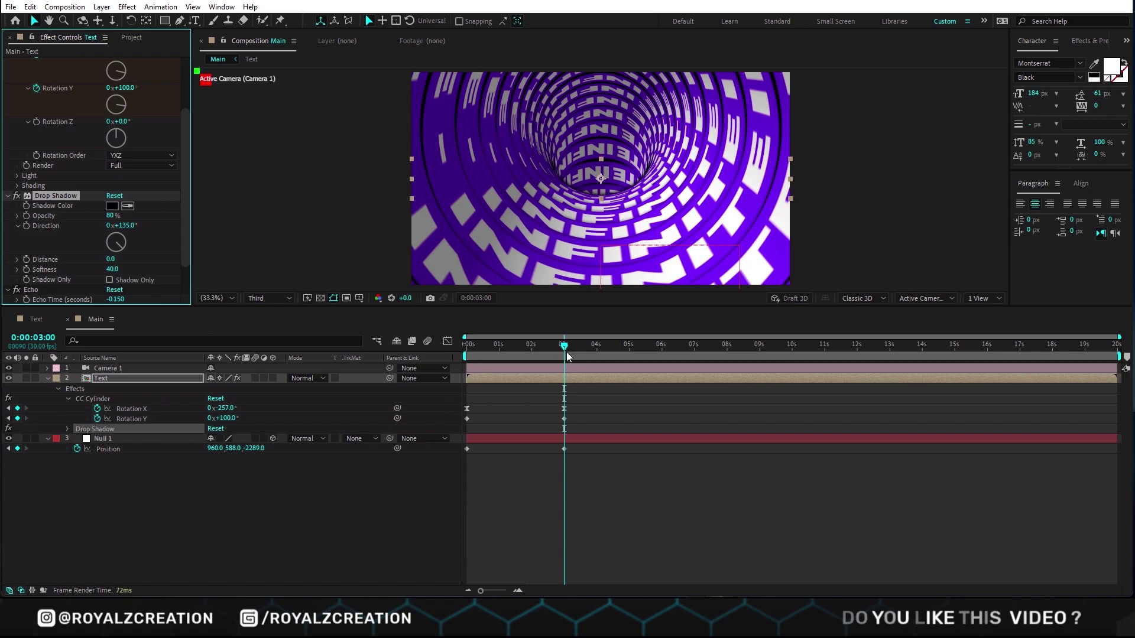
Precompose Camera 1, Text and Null 1 into a new composition named Animation
left_click_drag(566, 355, 663, 355)
left_click_drag(139, 528, 154, 331)
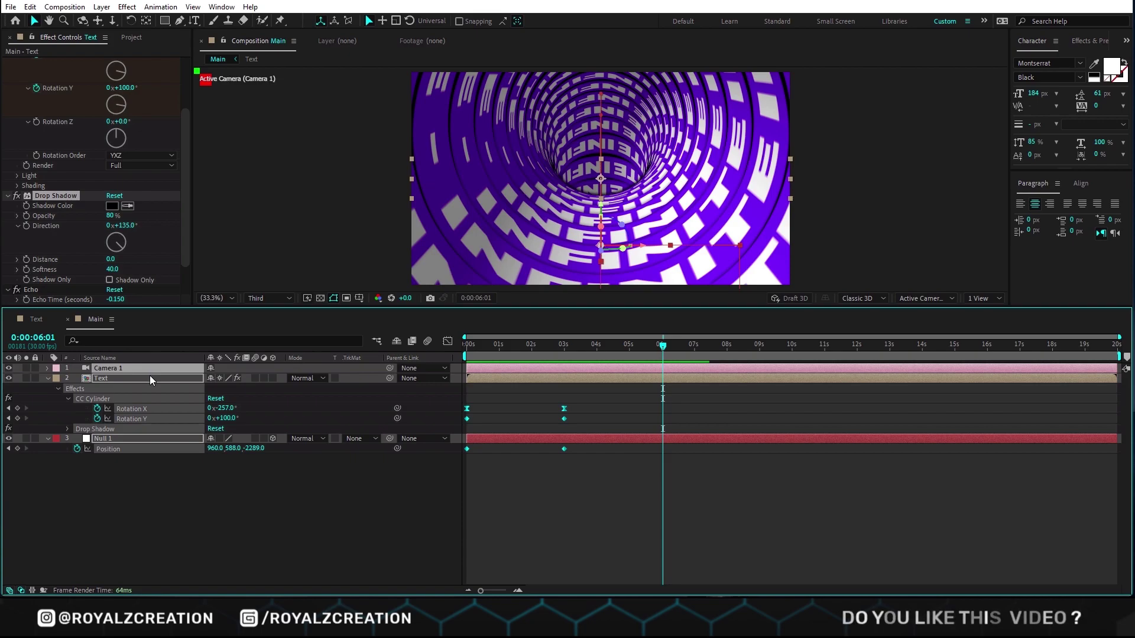
key("ctrl+shift+c")
type("Animation")
key("Return")
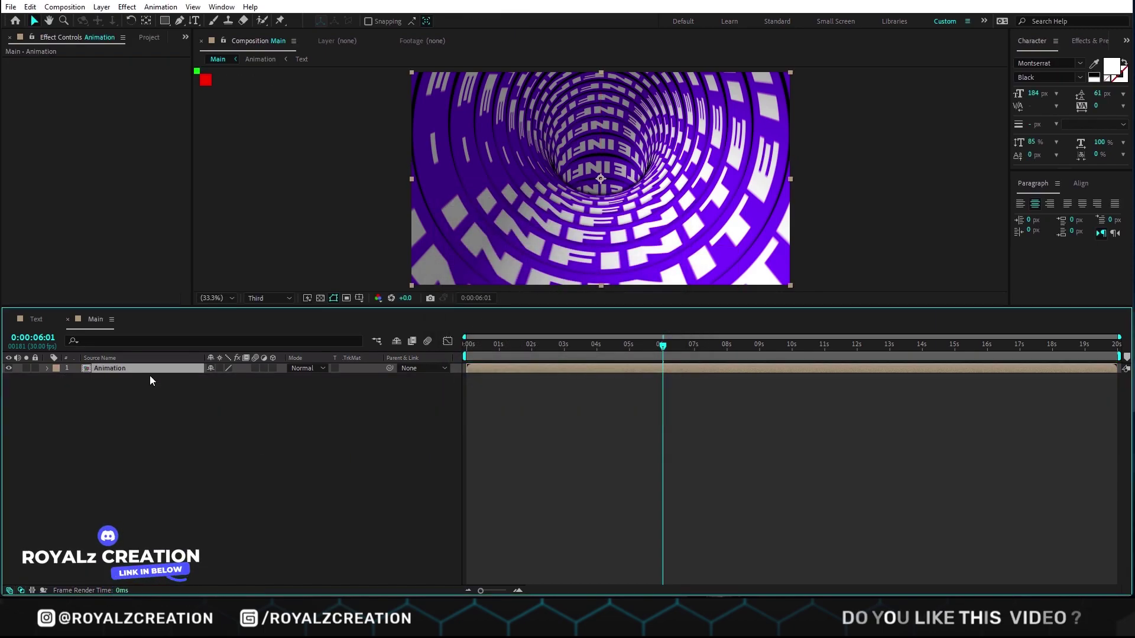
key("Home")
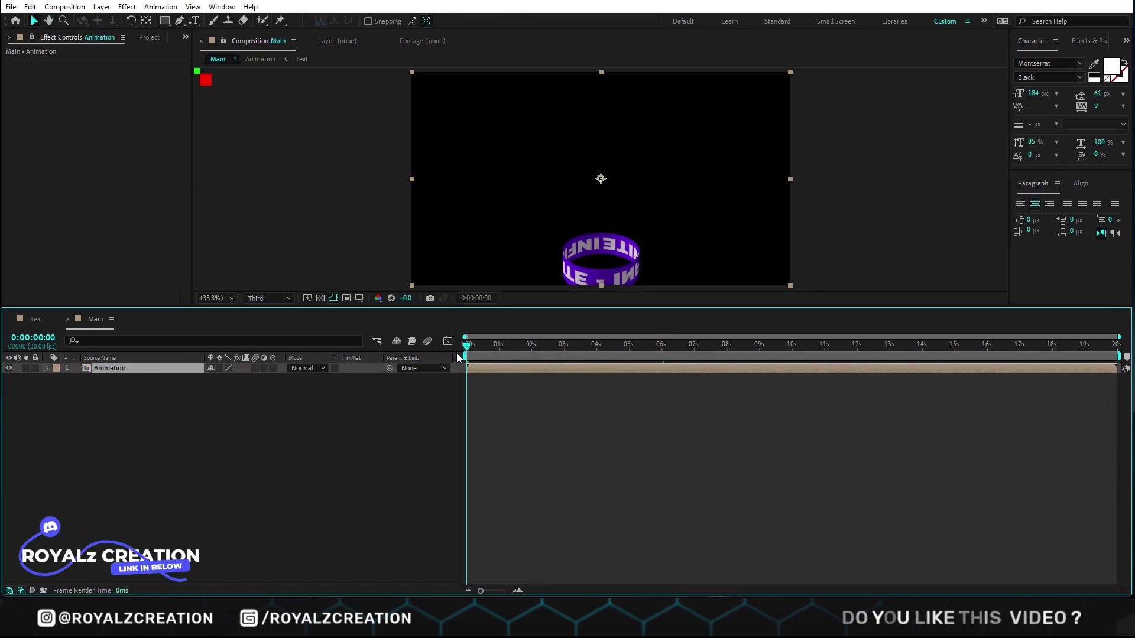
Show the Stretch column and time-stretch the Animation layer to 150%
right_click(460, 357)
mouse_move(497, 392)
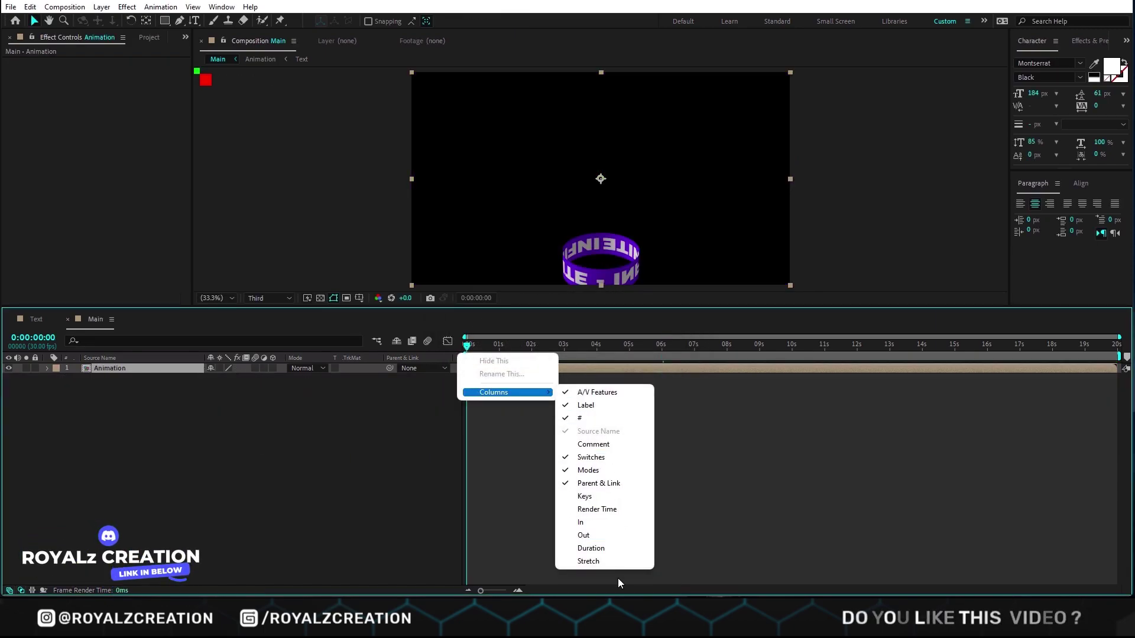
left_click(591, 561)
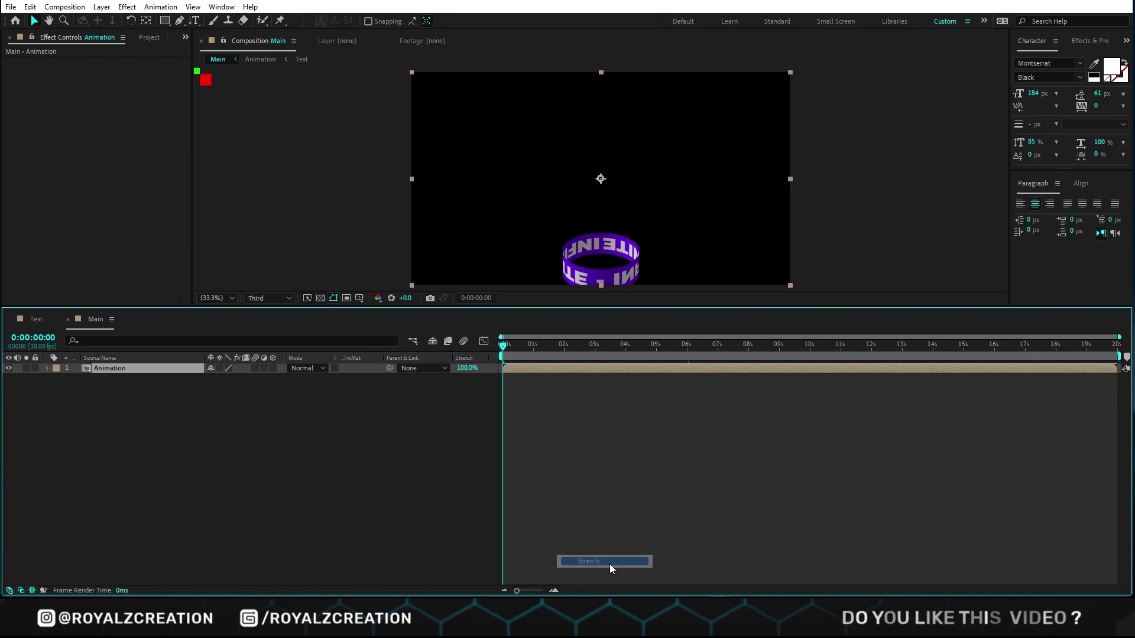
left_click(460, 367)
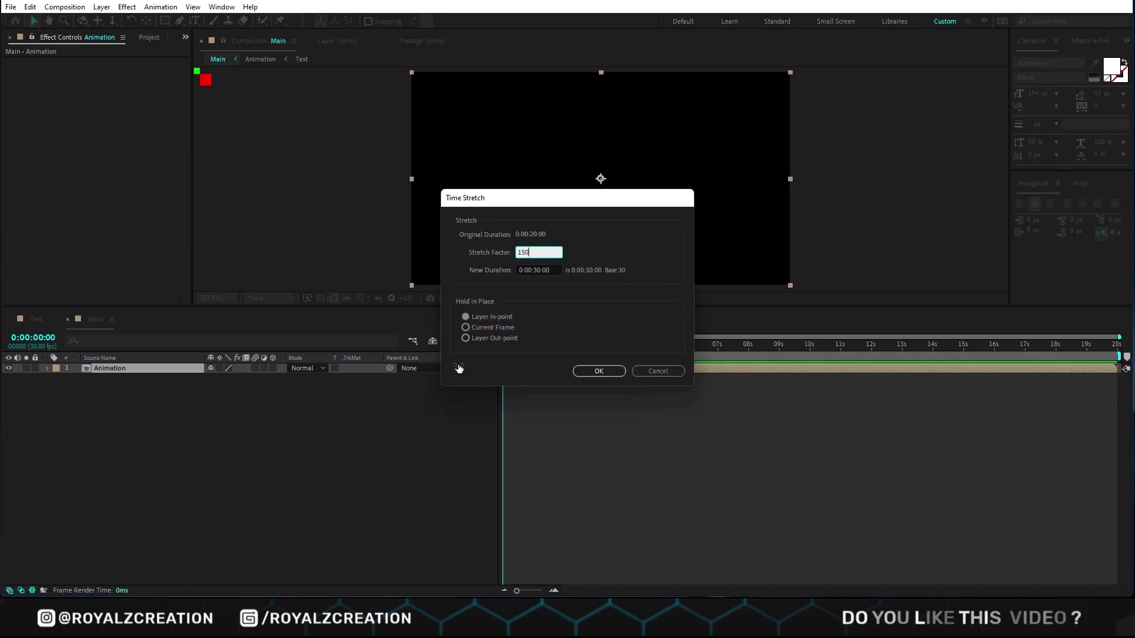
key("Return")
key("space")
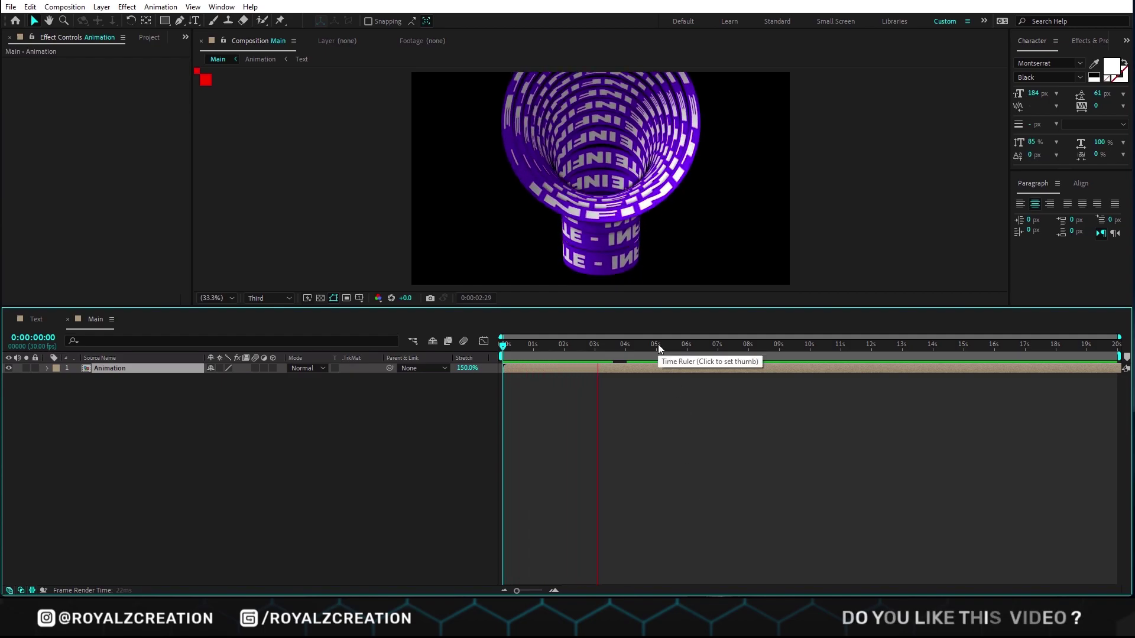
Trim the Animation layer's start at about 4:21 and shift it to begin at 0
left_click_drag(658, 344, 649, 349)
left_click(644, 368)
key("alt+bracketleft")
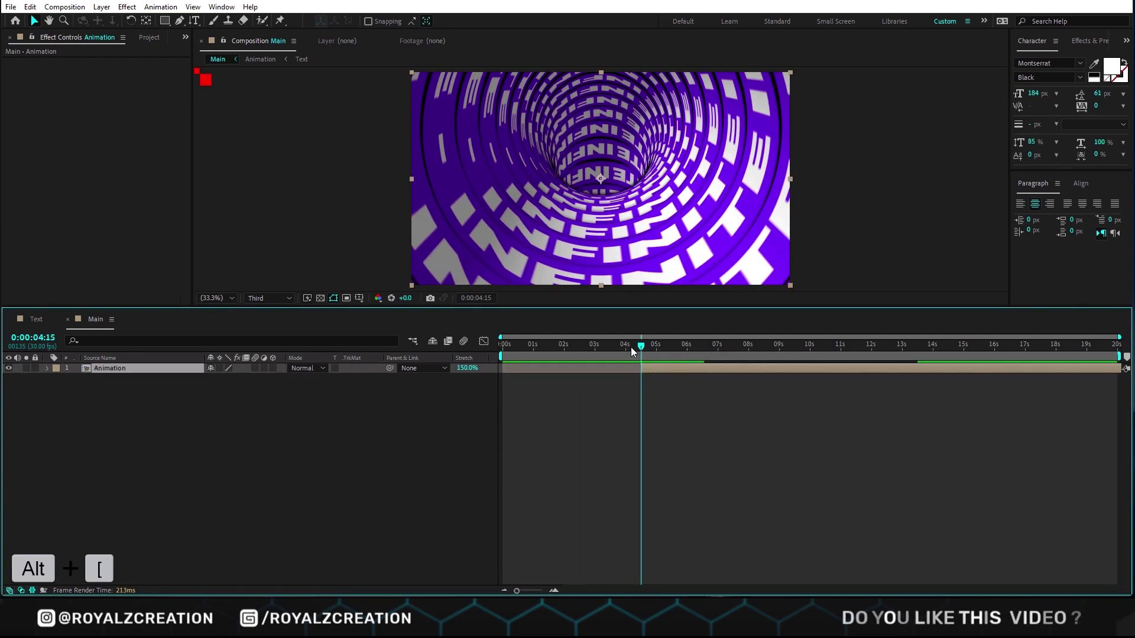
key("Home")
key("bracketleft")
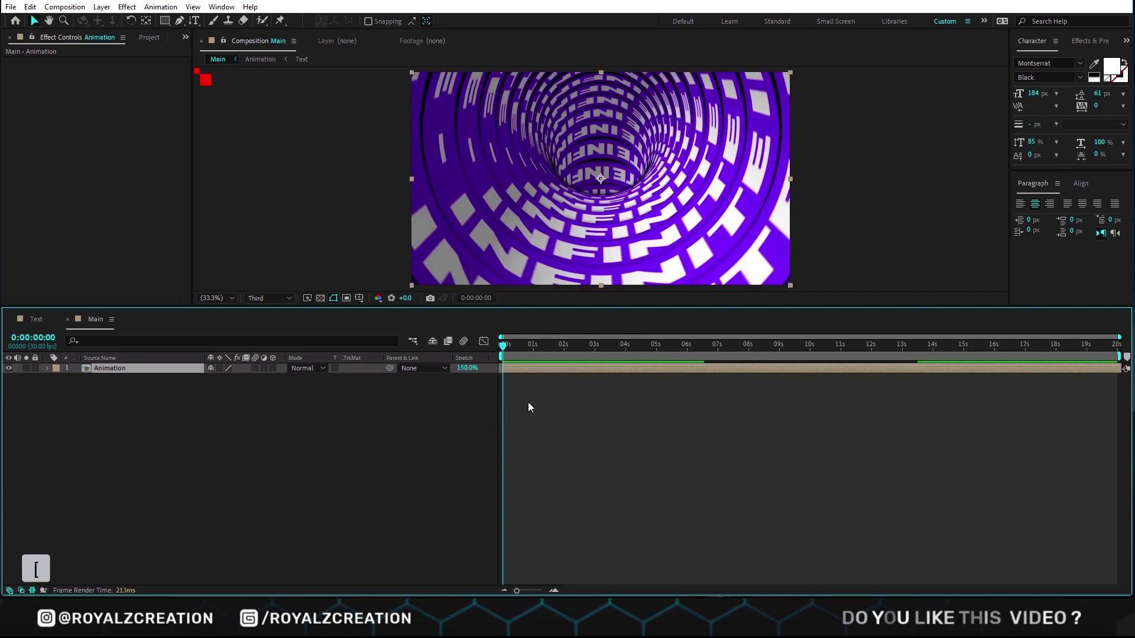
Set the Main composition duration to 0:00:05:00 and preview the loop
left_click(529, 407)
key("ctrl+k")
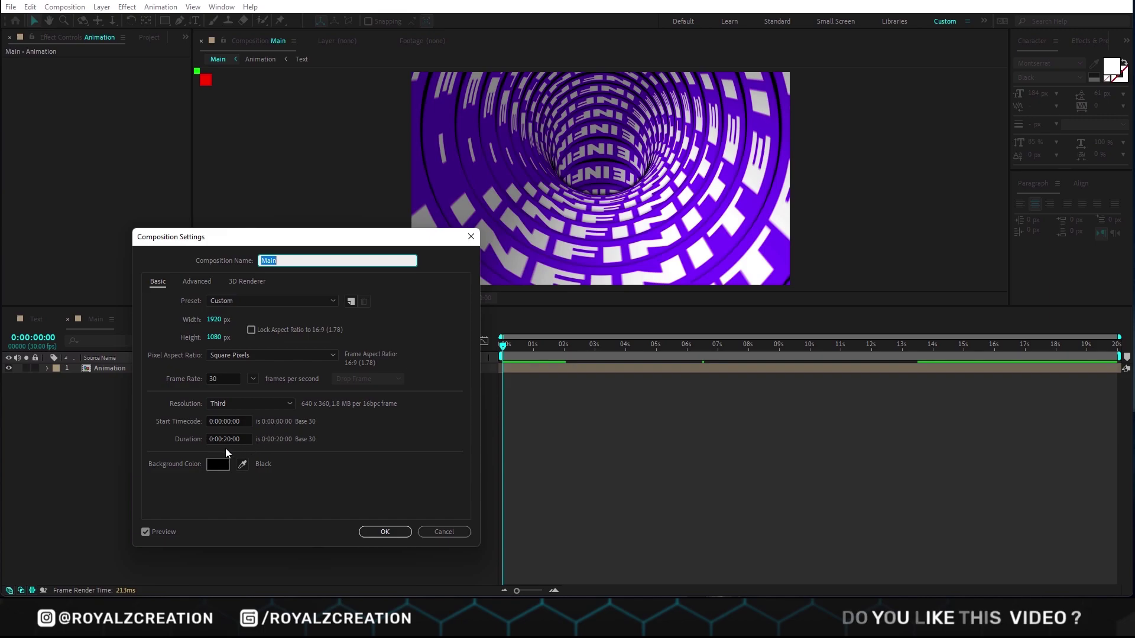
left_click(227, 438)
type("500")
key("Return")
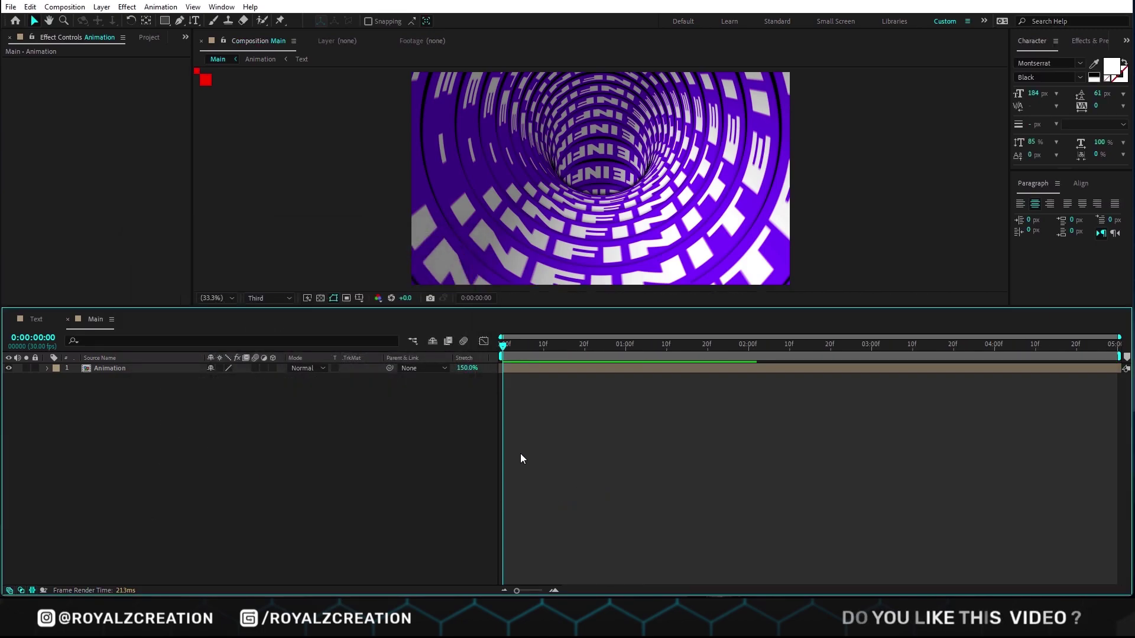
key("space")
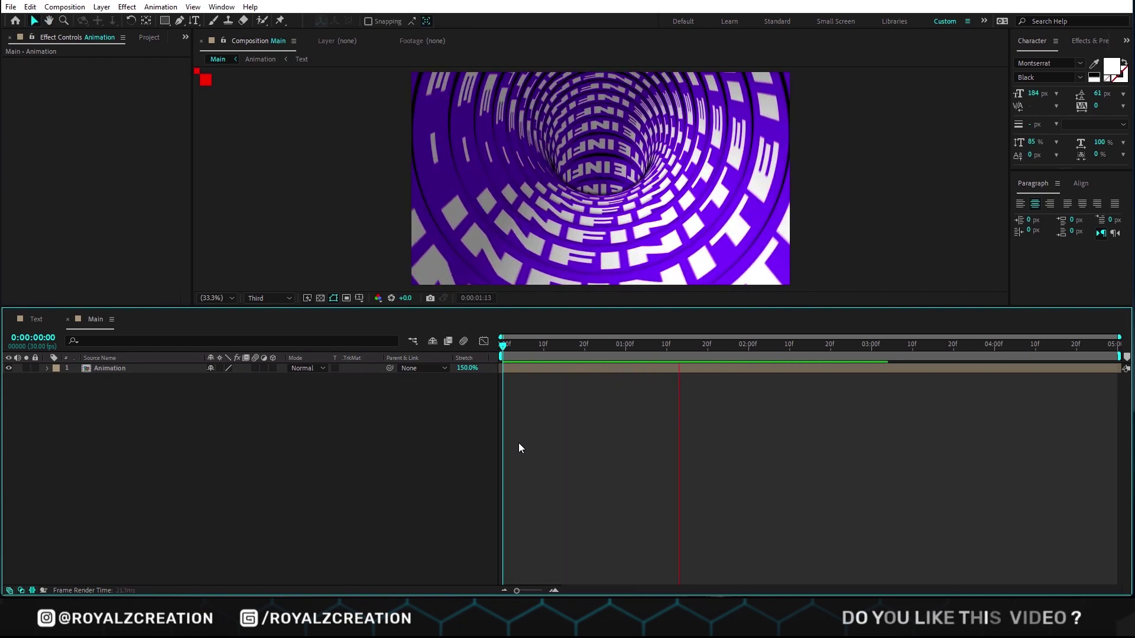
key("space")
key("space")
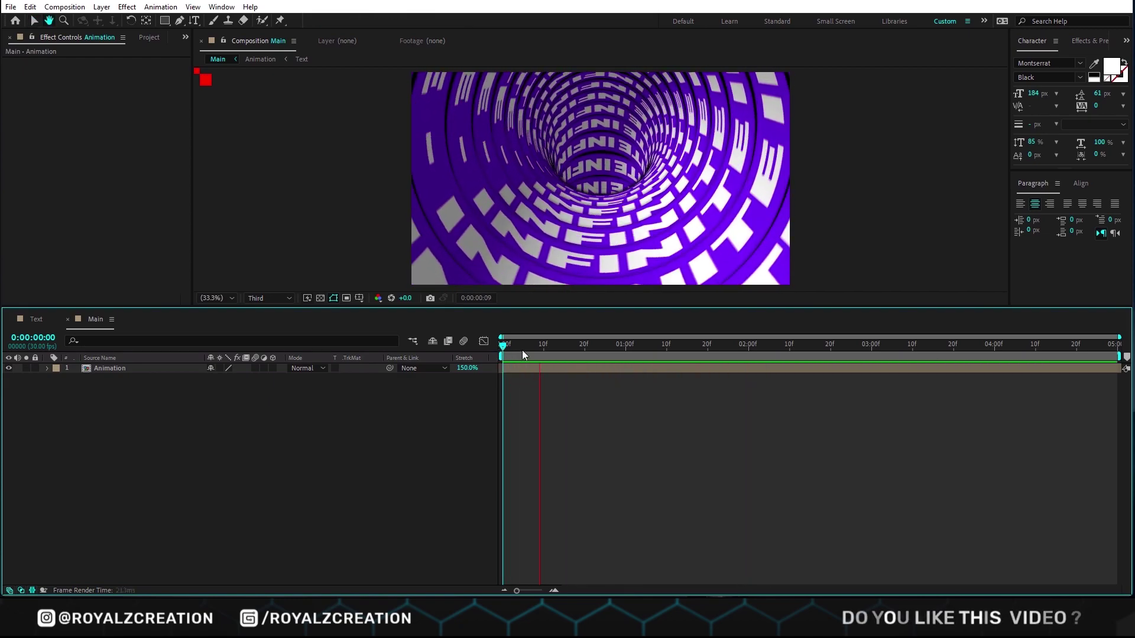
key("space")
Inside the Animation precomp, expand the Text layer's CC Cylinder light and shading settings
double_click(139, 367)
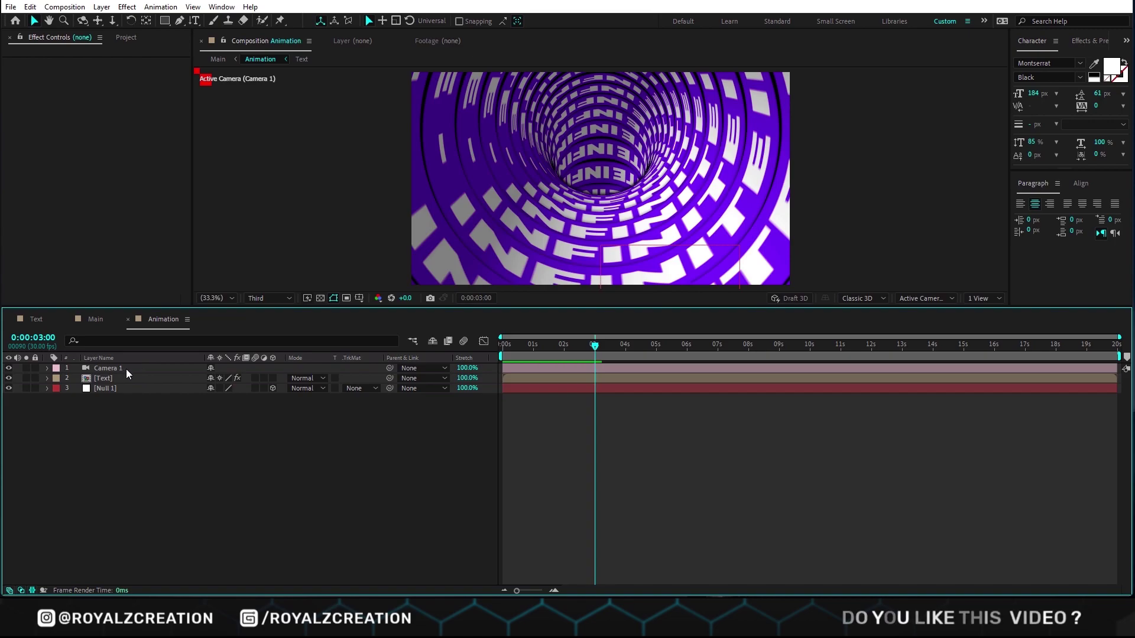
left_click(126, 369)
left_click(124, 379)
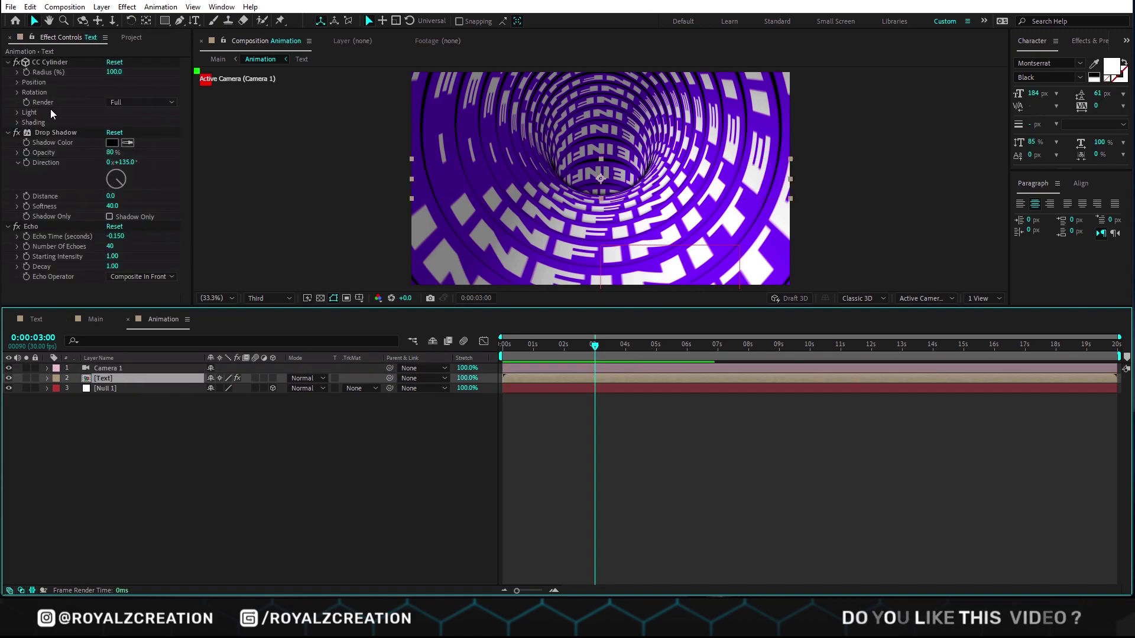
left_click(17, 112)
left_click(17, 123)
Set CC Cylinder Light Intensity 150, Light Height 80 and Light Direction 0°
left_click(113, 123)
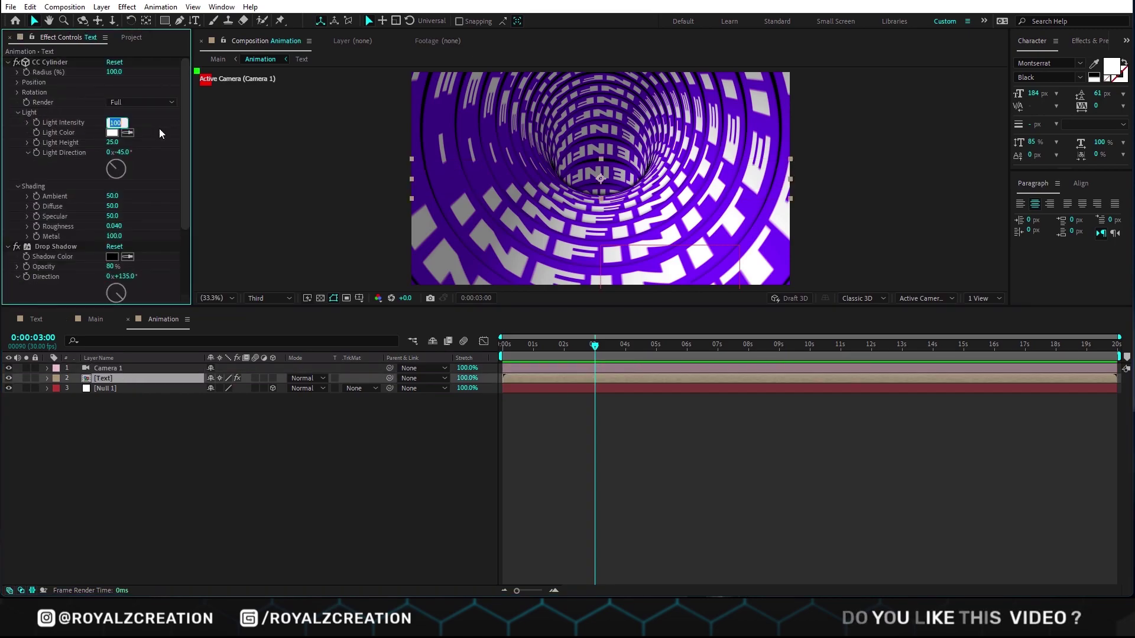
type("150.")
key("Tab")
type("80")
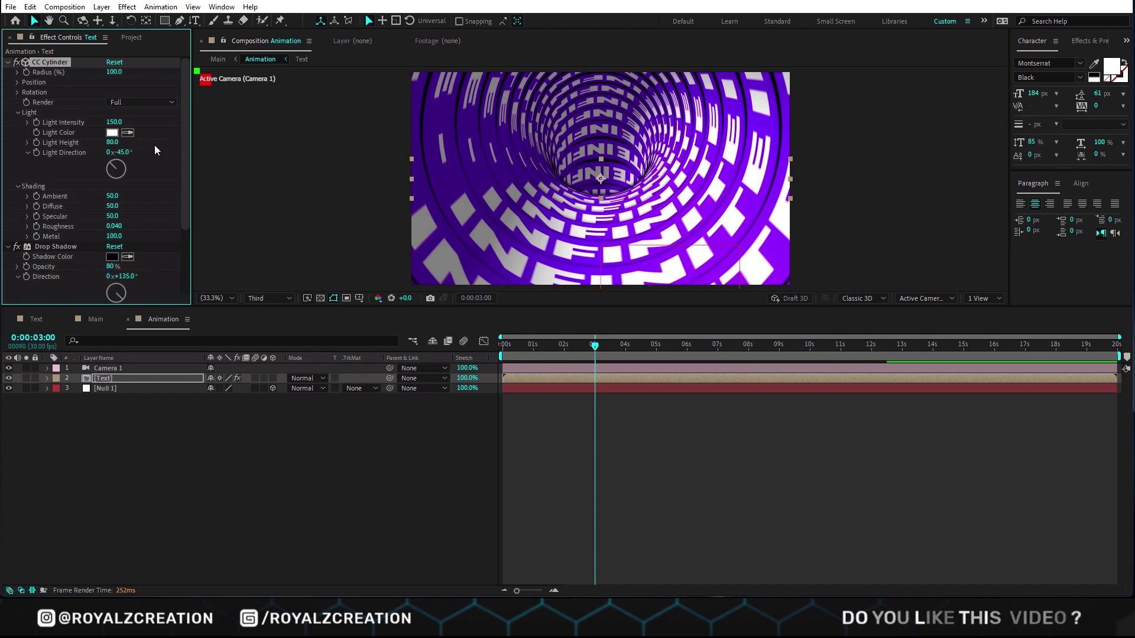
key("Tab")
type("0")
key("Return")
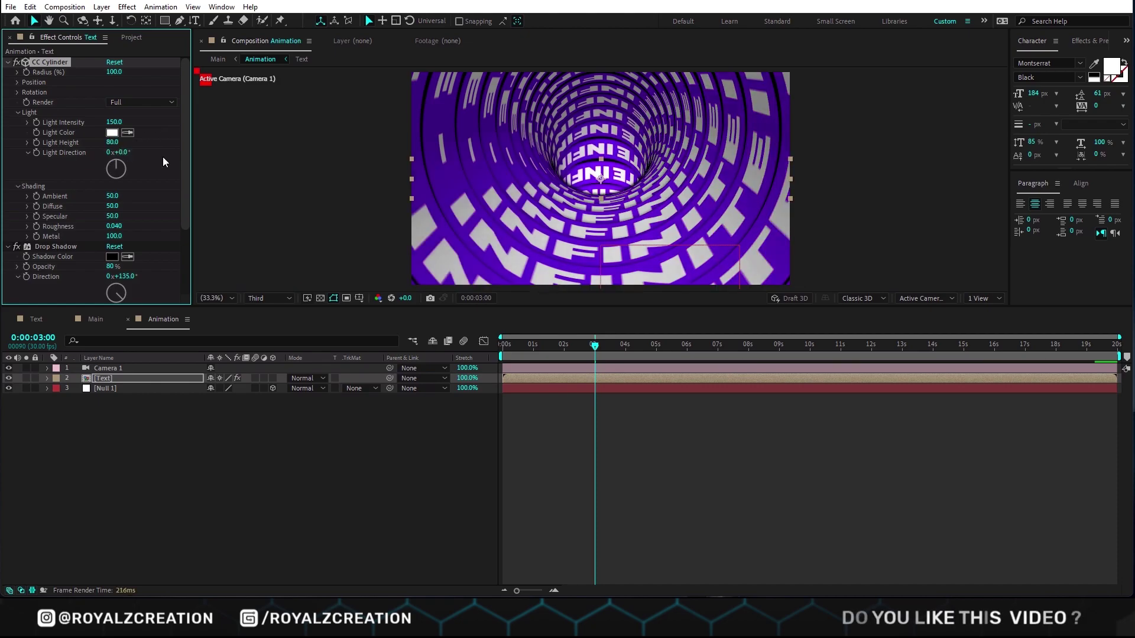
Switch to the Main composition and play the 5-second purple INFINITE tunnel loop
left_click(96, 319)
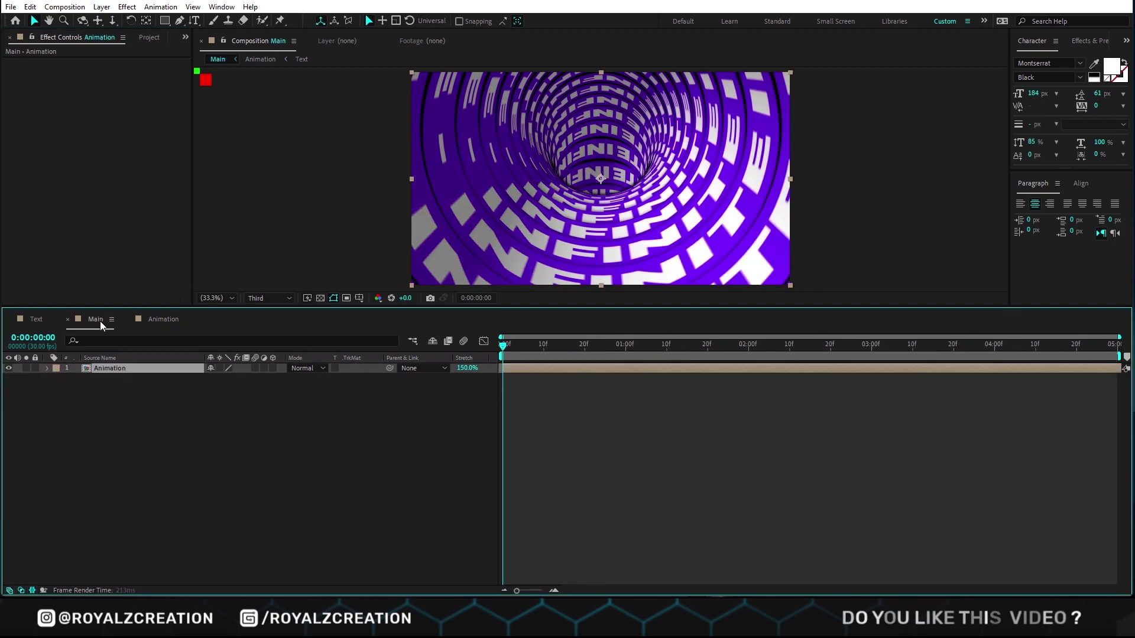
key("space")
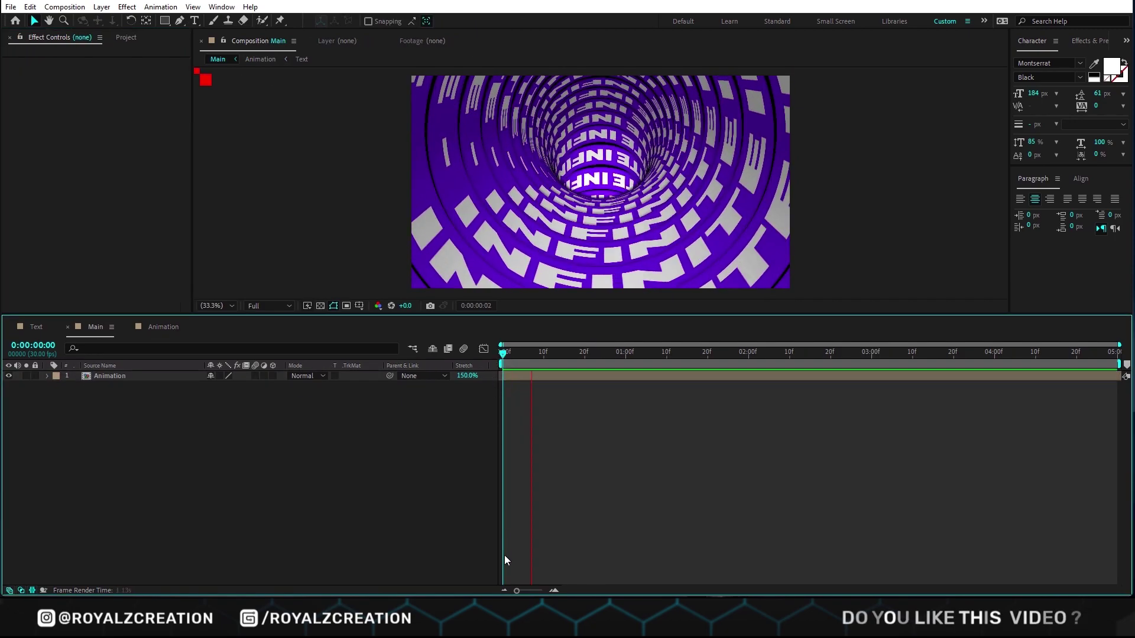